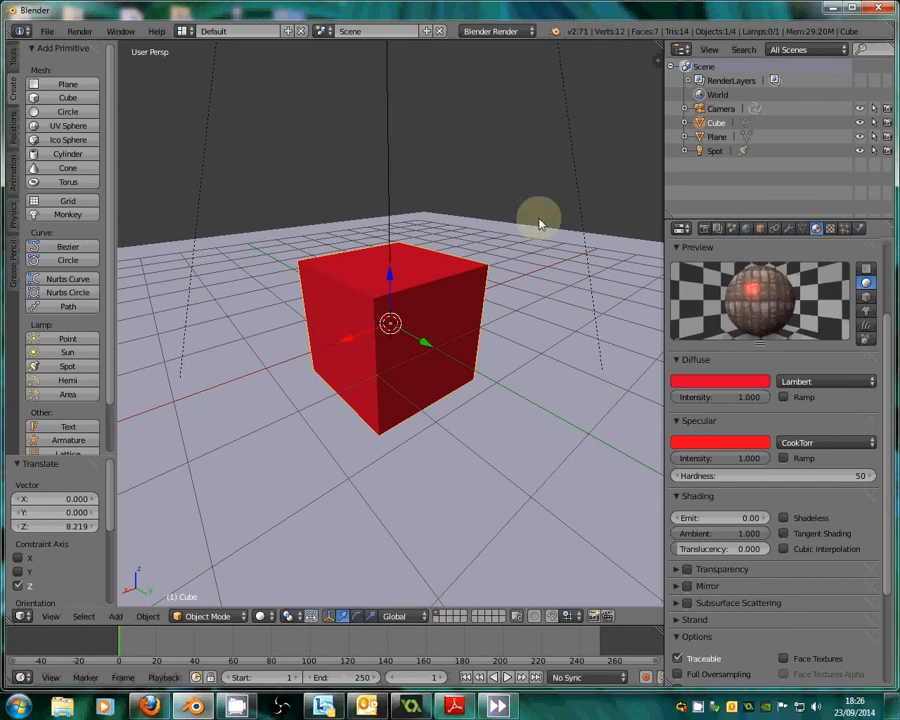
Preview the textured cube and floor in Rendered viewport shading, and return the viewport to Solid shading
{"action": "scroll", "coordinate": [540, 223], "scroll_direction": "up", "scroll_amount": 1}
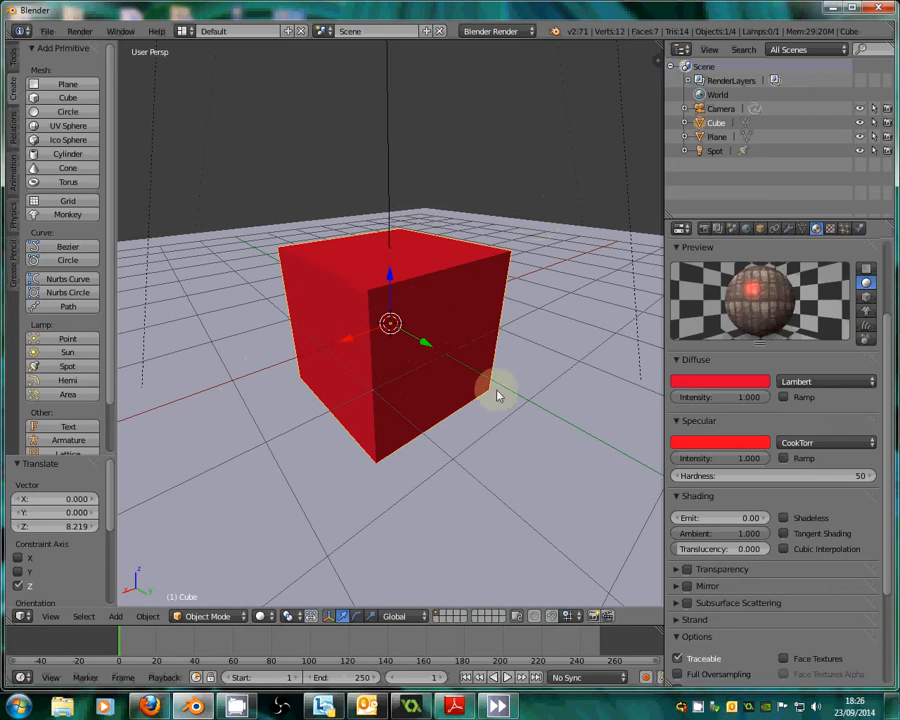
{"action": "left_click", "coordinate": [260, 616]}
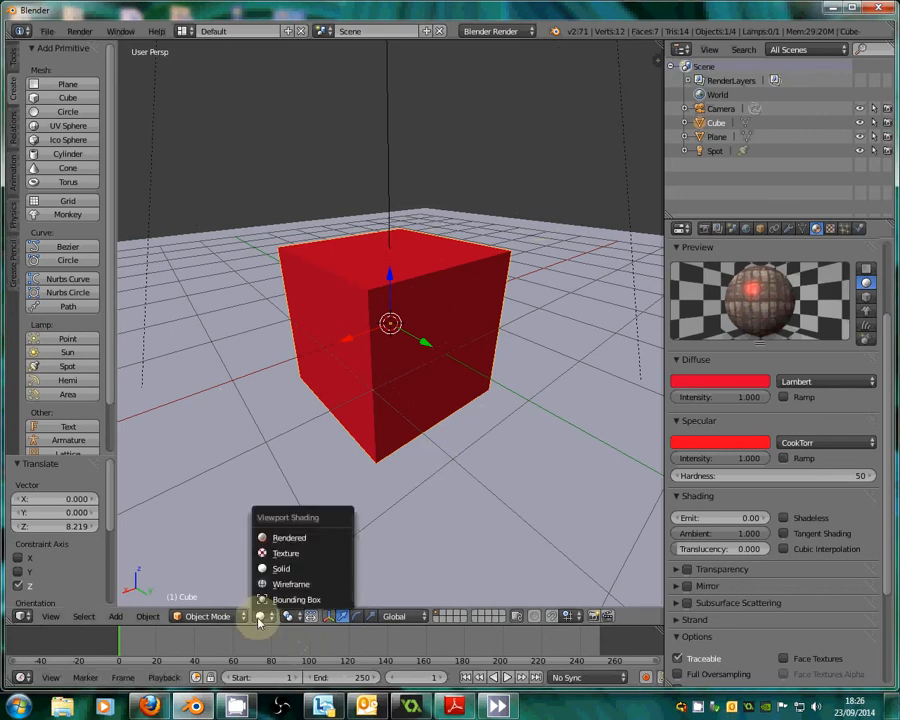
{"action": "left_click", "coordinate": [300, 541]}
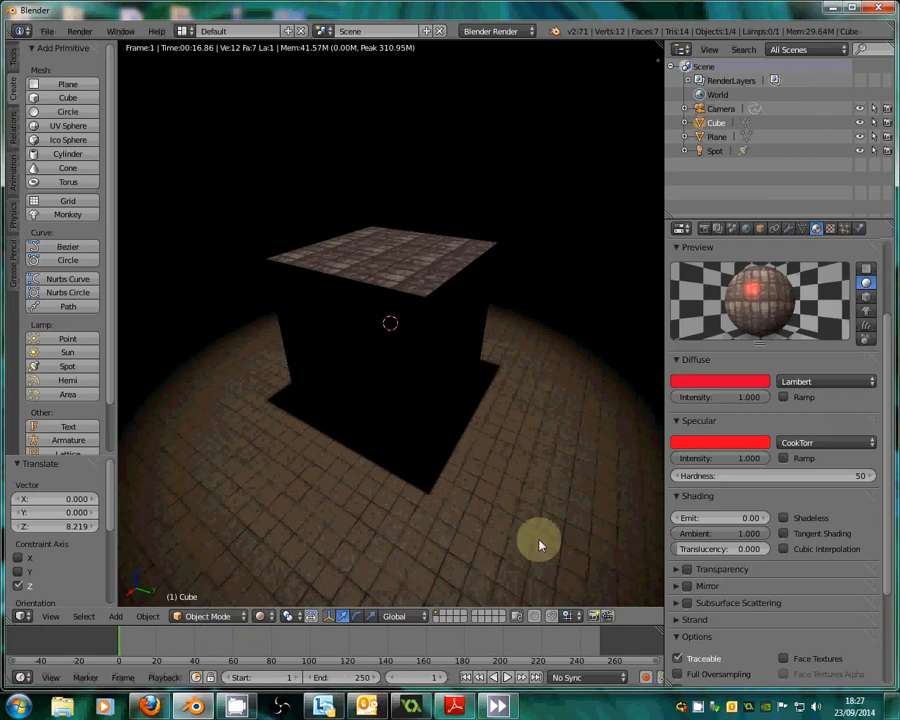
{"action": "left_click", "coordinate": [264, 620]}
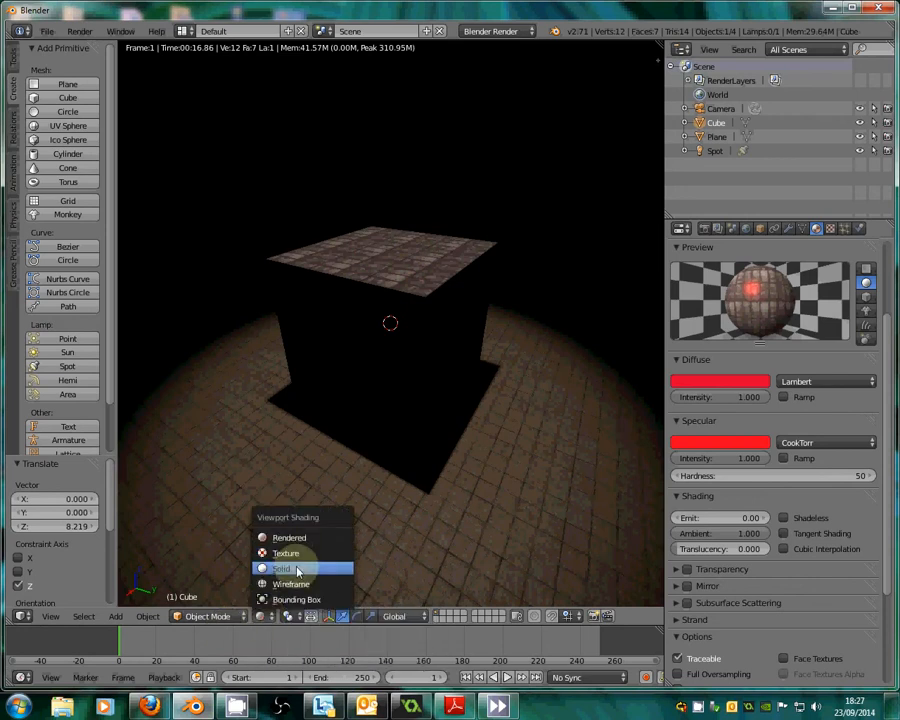
{"action": "left_click", "coordinate": [297, 572]}
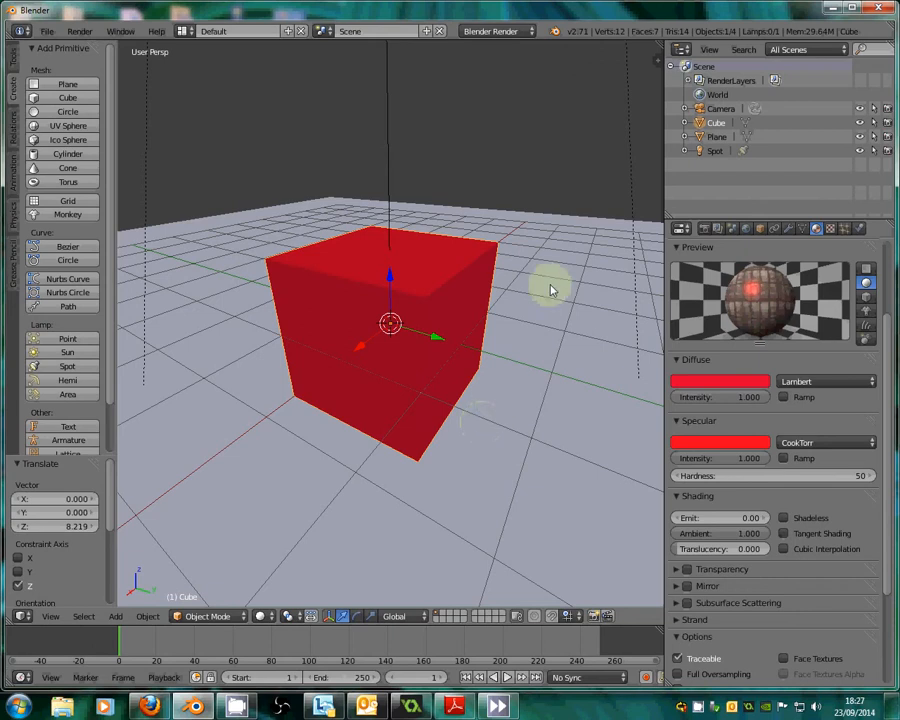
Examine the scene's objects from several angles, selecting the plane, spot lamp, camera and cube in turn
{"action": "scroll", "coordinate": [427, 301], "scroll_direction": "down", "scroll_amount": 6}
{"action": "scroll", "coordinate": [428, 306], "scroll_direction": "up", "scroll_amount": 4}
{"action": "scroll", "coordinate": [366, 337], "scroll_direction": "down", "scroll_amount": 2}
{"action": "right_click", "coordinate": [272, 384]}
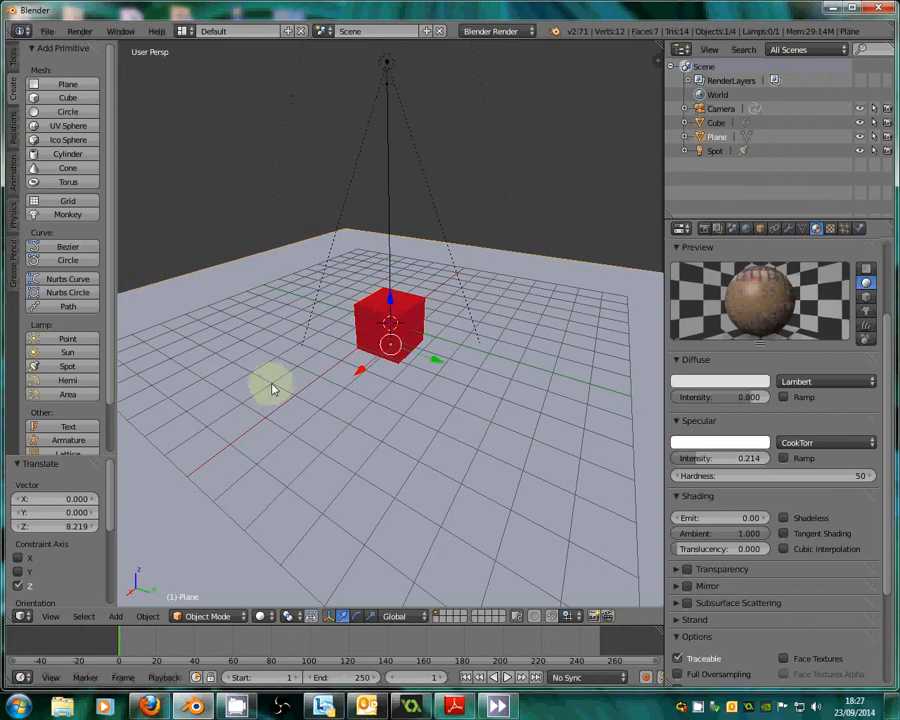
{"action": "scroll", "coordinate": [272, 384], "scroll_direction": "down", "scroll_amount": 4}
{"action": "right_click", "coordinate": [389, 224]}
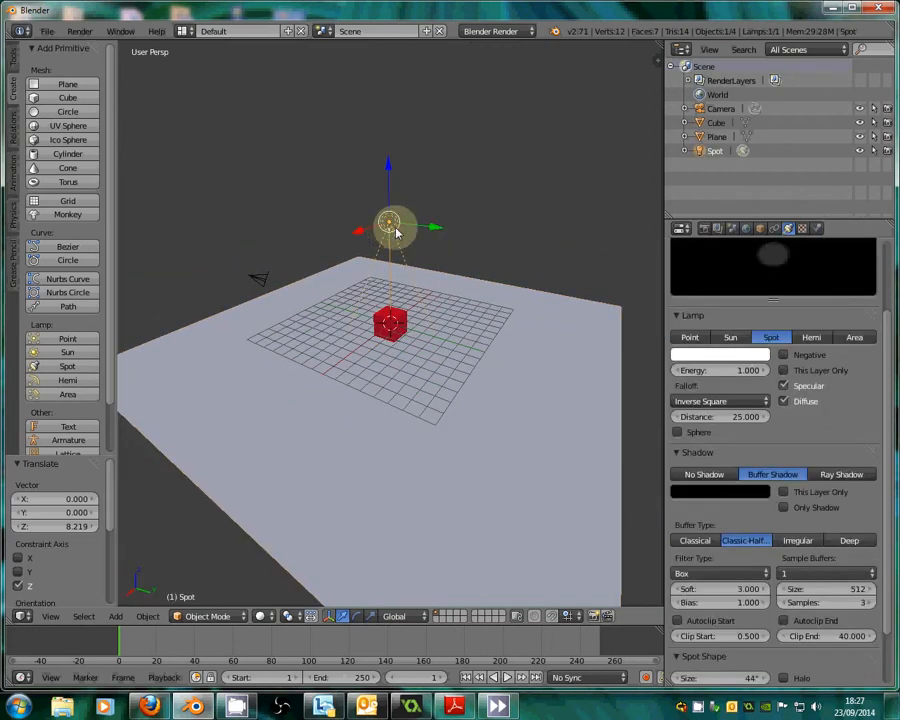
{"action": "scroll", "coordinate": [400, 240], "scroll_direction": "up", "scroll_amount": 5}
{"action": "scroll", "coordinate": [404, 246], "scroll_direction": "down", "scroll_amount": 1}
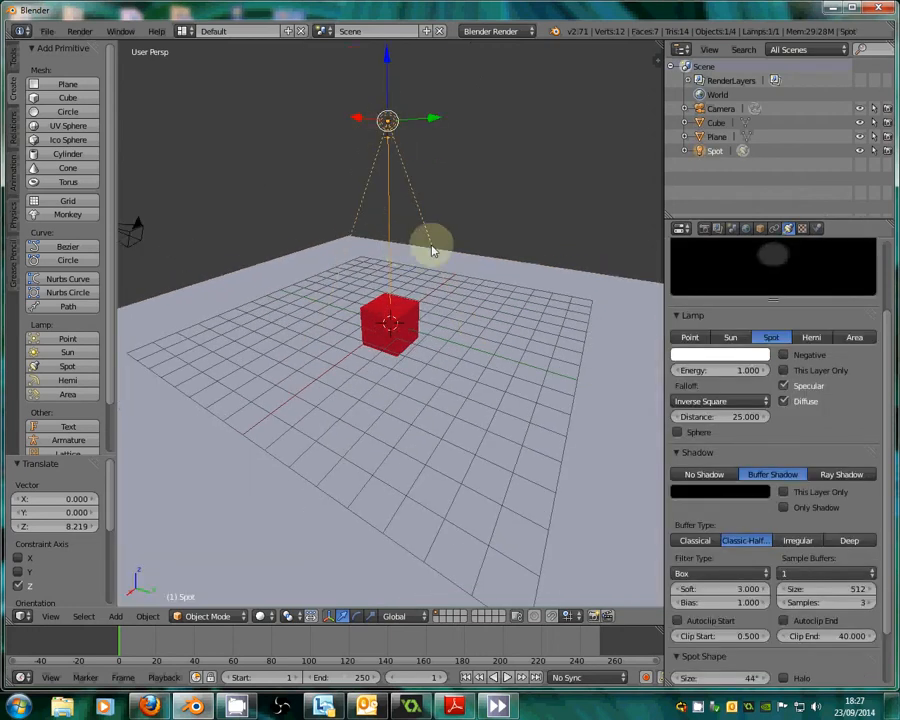
{"action": "middle_click_drag", "start_coordinate": [275, 268], "coordinate": [195, 231]}
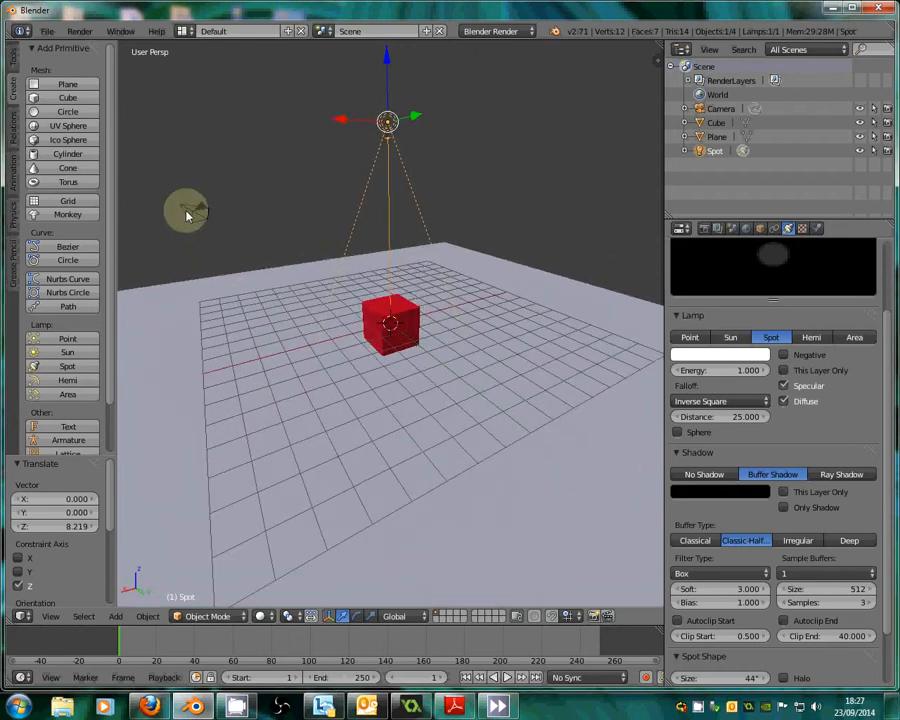
{"action": "right_click", "coordinate": [183, 210]}
{"action": "middle_click_drag", "start_coordinate": [196, 238], "coordinate": [392, 300]}
{"action": "right_click", "coordinate": [390, 320]}
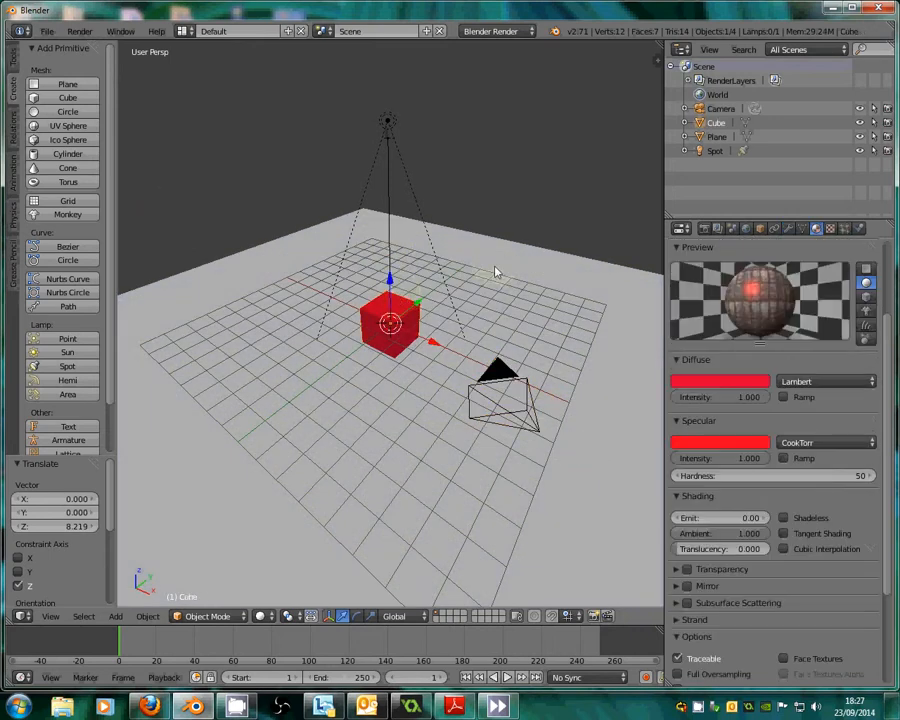
{"action": "middle_click_drag", "start_coordinate": [570, 236], "coordinate": [600, 190]}
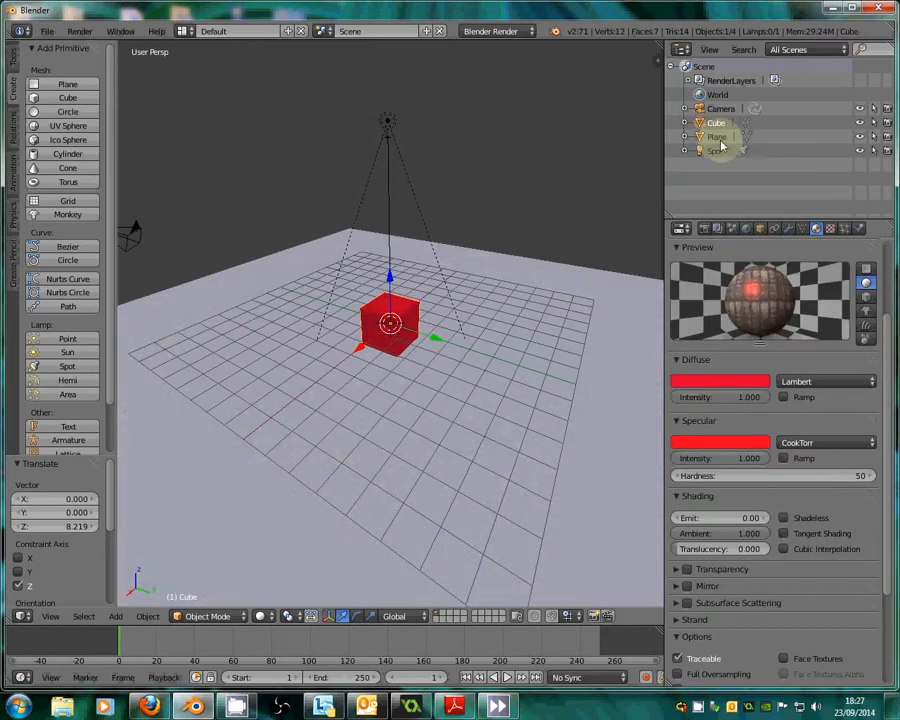
Select the camera object and switch the viewport to look through the active camera
{"action": "left_click", "coordinate": [720, 109]}
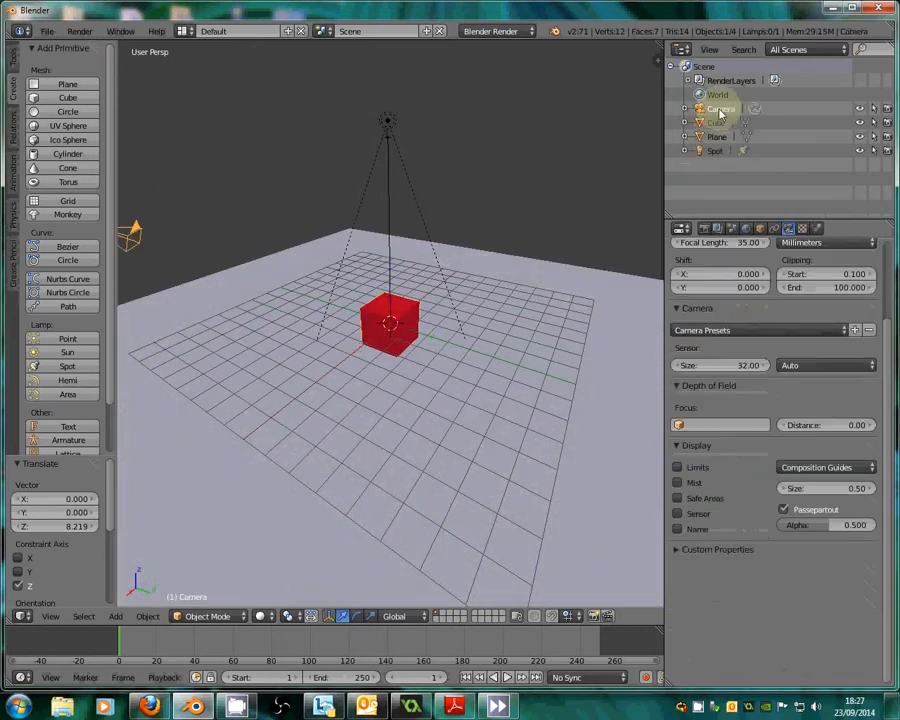
{"action": "middle_click_drag", "start_coordinate": [290, 220], "coordinate": [384, 226]}
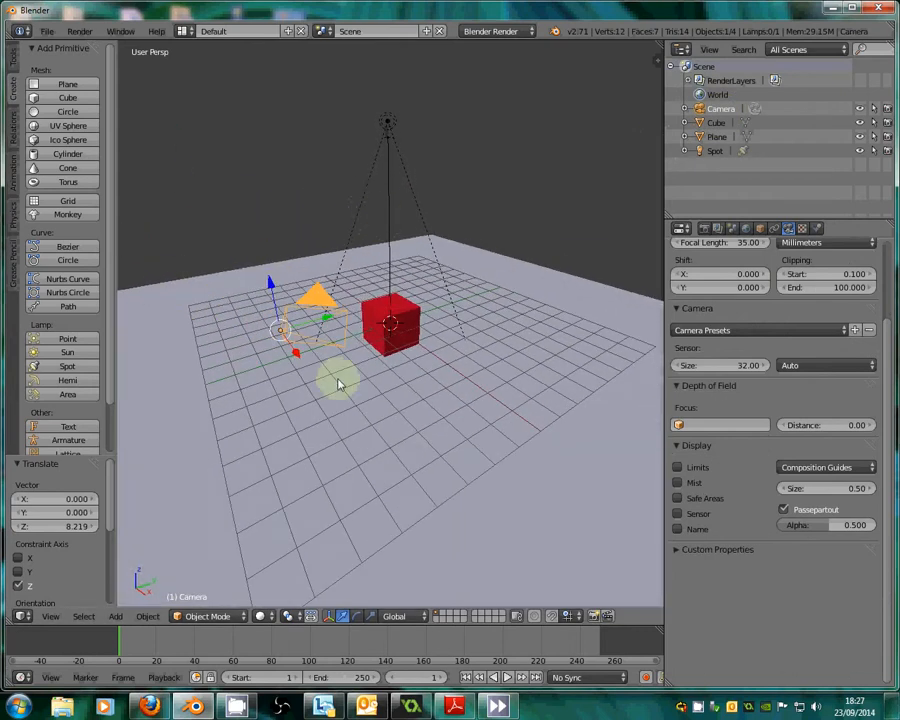
{"action": "mouse_move", "coordinate": [382, 358]}
{"action": "middle_mouse_down"}
{"action": "mouse_move", "coordinate": [418, 364]}
{"action": "mouse_move", "coordinate": [398, 364]}
{"action": "middle_mouse_up"}
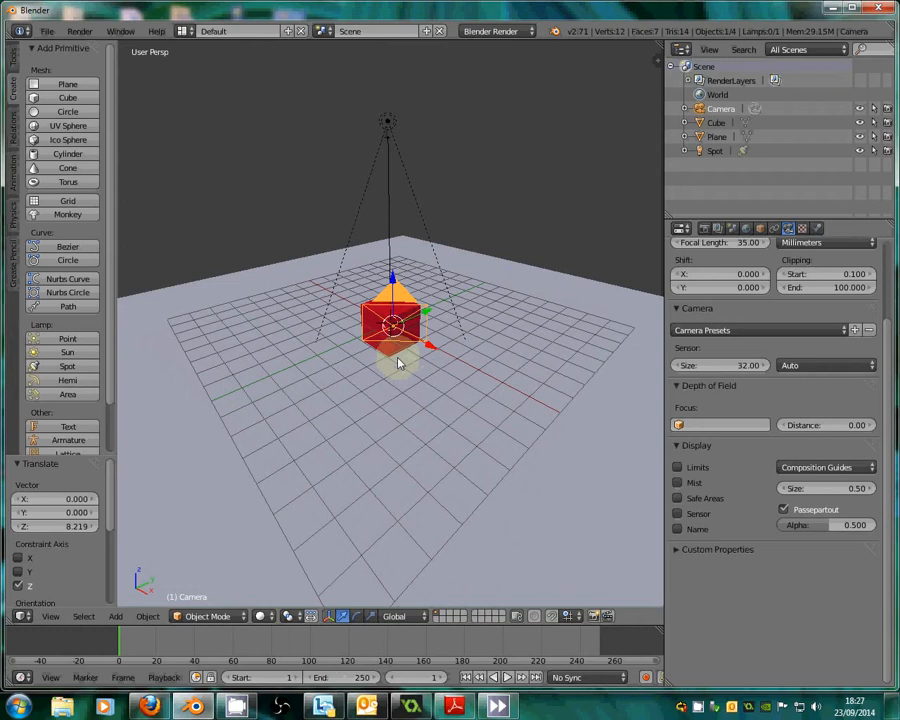
{"action": "middle_click_drag", "start_coordinate": [282, 477], "coordinate": [275, 510]}
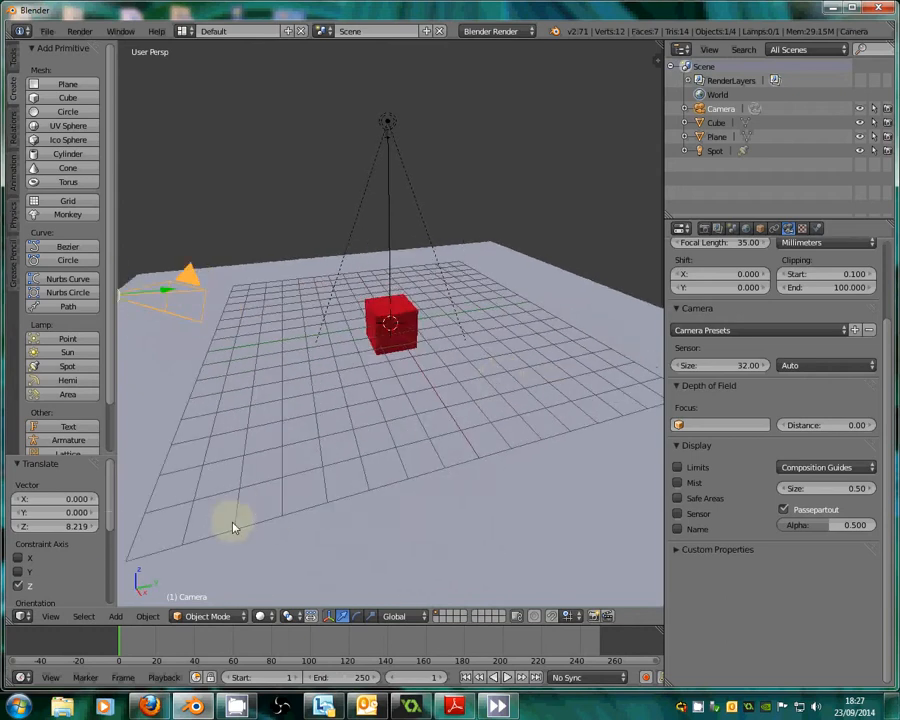
{"action": "left_click", "coordinate": [50, 616]}
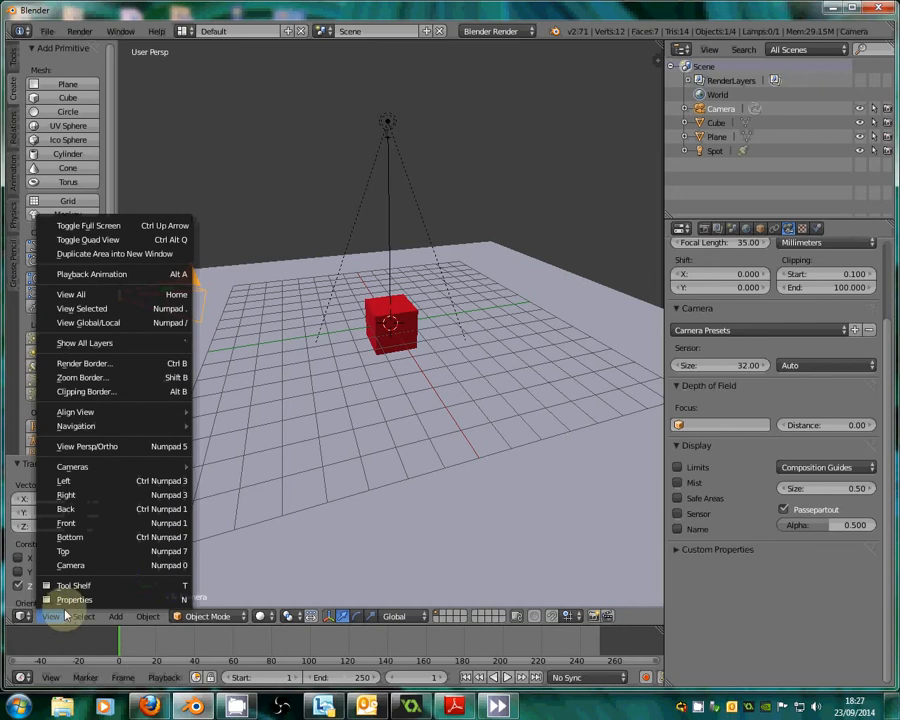
{"action": "mouse_move", "coordinate": [117, 467]}
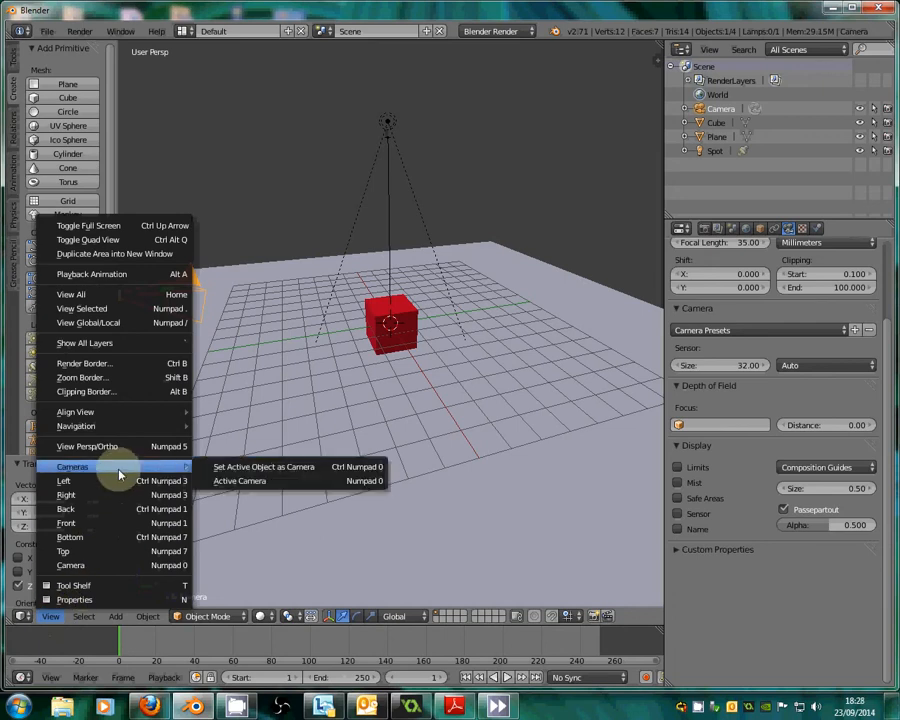
{"action": "left_click", "coordinate": [240, 483]}
{"action": "scroll", "coordinate": [317, 482], "scroll_direction": "up", "scroll_amount": 2}
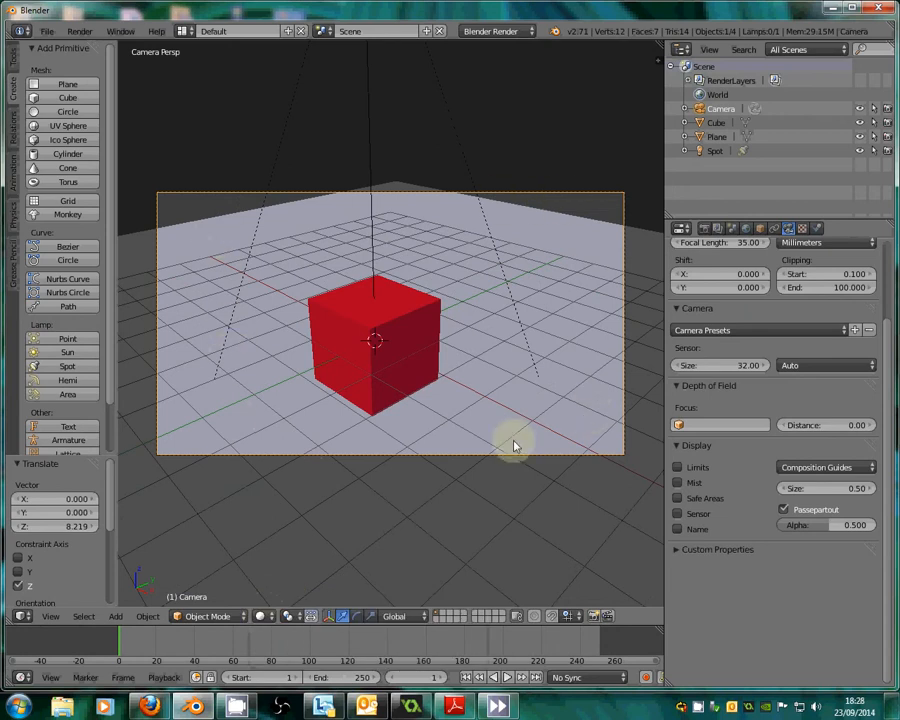
Preview the camera view in Rendered viewport shading and return it to Solid shading
{"action": "left_click", "coordinate": [260, 617]}
{"action": "left_click", "coordinate": [304, 540]}
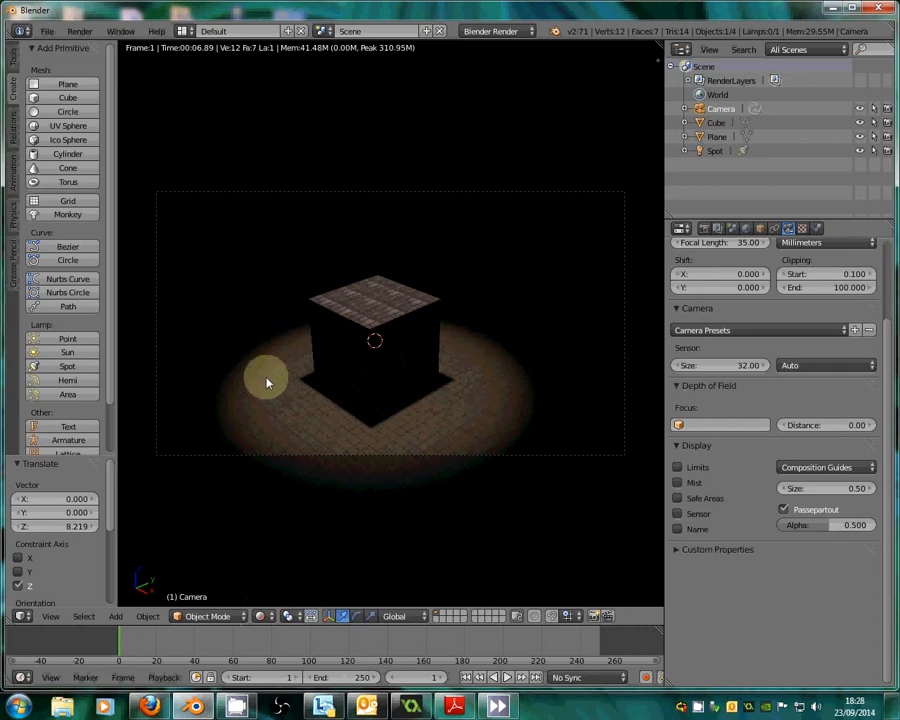
{"action": "left_click", "coordinate": [267, 621]}
{"action": "left_click", "coordinate": [270, 569]}
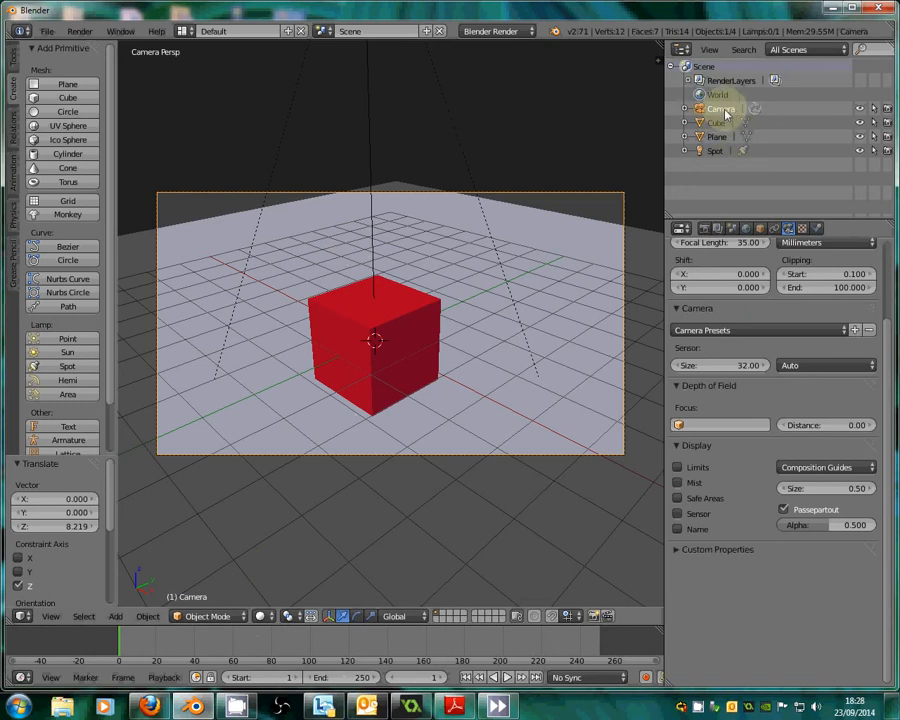
Show the camera's object transform settings and set its X location to 9
{"action": "left_click", "coordinate": [760, 230]}
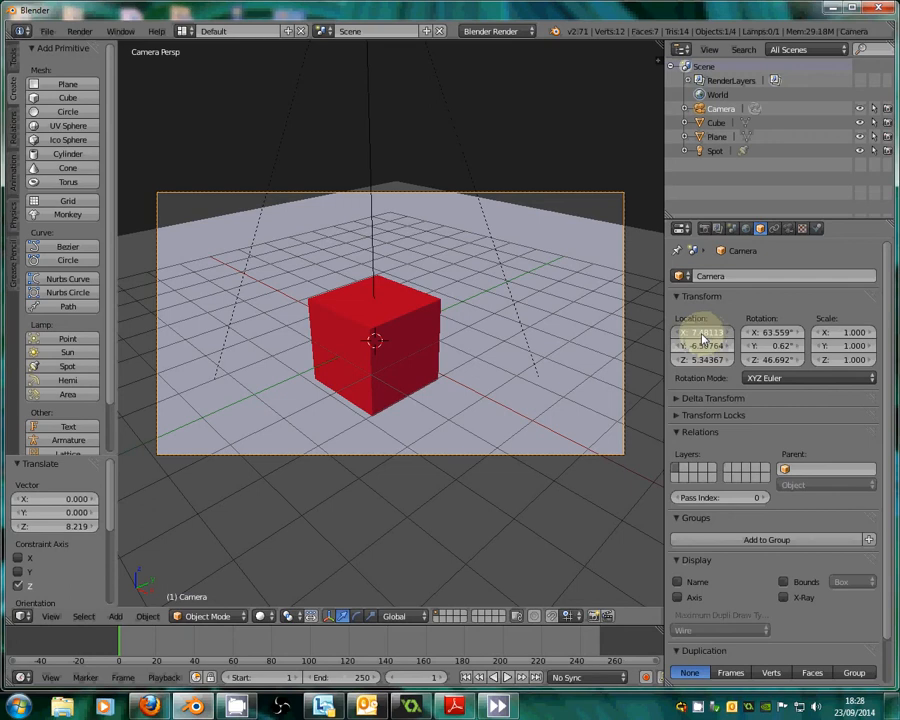
{"action": "mouse_move", "coordinate": [703, 337]}
{"action": "left_mouse_down"}
{"action": "mouse_move", "coordinate": [884, 362]}
{"action": "mouse_move", "coordinate": [60, 352]}
{"action": "mouse_move", "coordinate": [713, 327]}
{"action": "mouse_move", "coordinate": [693, 338]}
{"action": "mouse_move", "coordinate": [416, 341]}
{"action": "mouse_move", "coordinate": [261, 356]}
{"action": "mouse_move", "coordinate": [737, 315]}
{"action": "mouse_move", "coordinate": [695, 333]}
{"action": "mouse_move", "coordinate": [760, 330]}
{"action": "mouse_move", "coordinate": [710, 342]}
{"action": "left_mouse_up"}
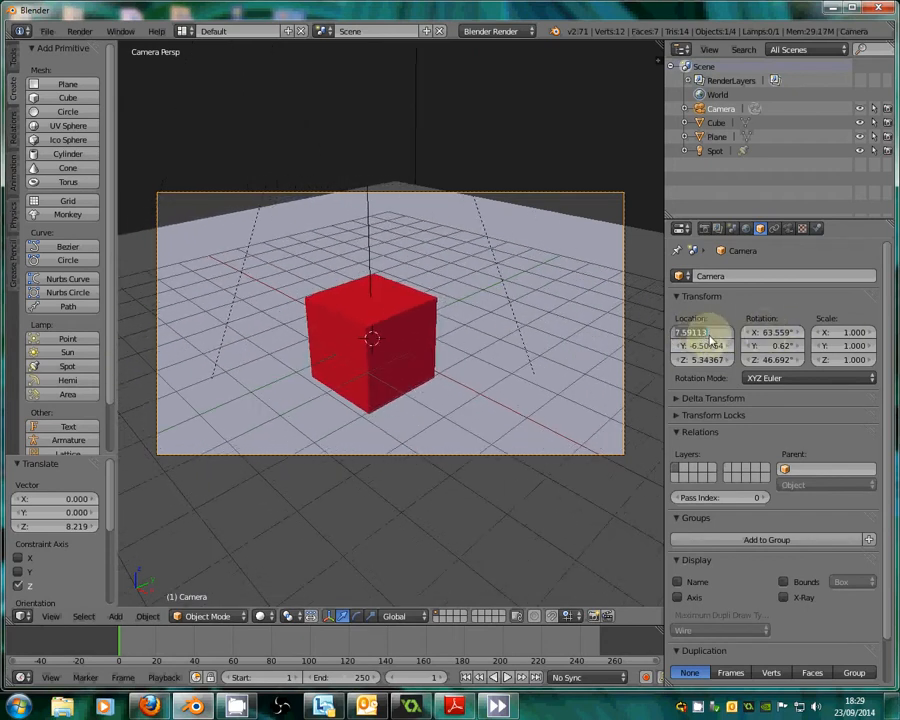
{"action": "key", "text": "Return"}
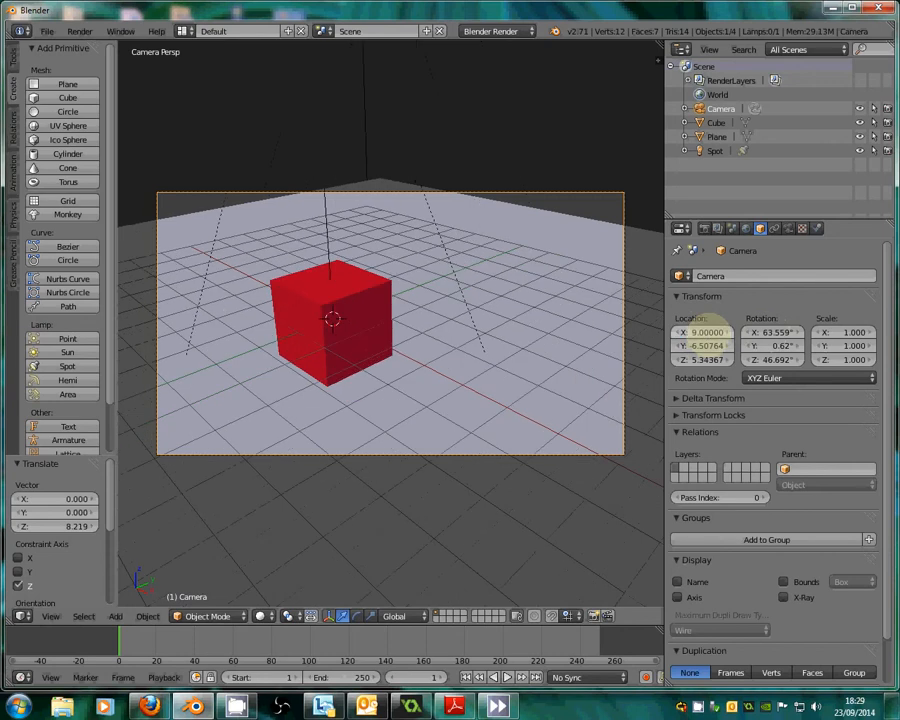
Adjust the camera's location to about X 5.8, Y -4.7 and Z 2.88 to frame the cube more closely
{"action": "left_click_drag", "start_coordinate": [709, 347], "coordinate": [842, 350]}
{"action": "left_click_drag", "start_coordinate": [691, 365], "coordinate": [518, 354]}
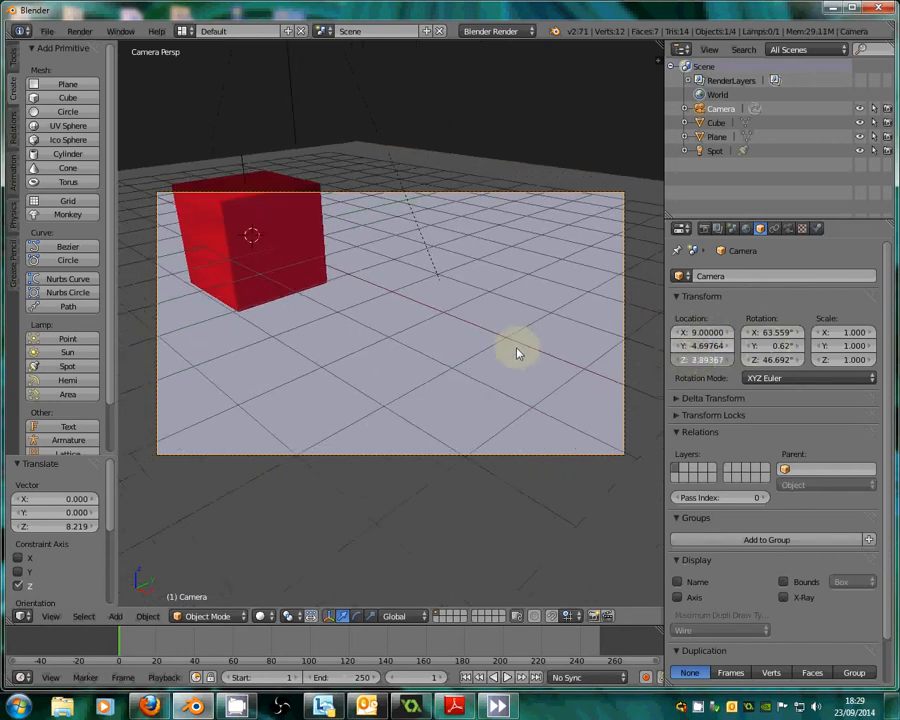
{"action": "left_click_drag", "start_coordinate": [707, 330], "coordinate": [473, 338]}
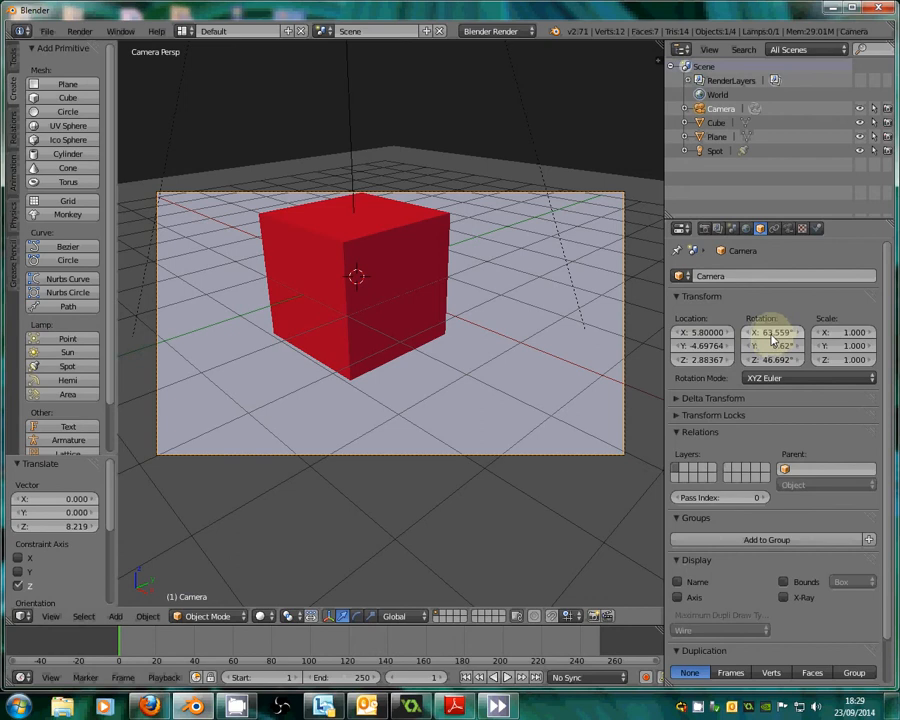
Set the camera's rotation to about X 68.6°, Y 0° and Z 53.7°, and shift its location to about Y -4.19 and Z 2.36
{"action": "mouse_move", "coordinate": [786, 341]}
{"action": "left_mouse_down"}
{"action": "mouse_move", "coordinate": [775, 337]}
{"action": "mouse_move", "coordinate": [797, 347]}
{"action": "mouse_move", "coordinate": [781, 347]}
{"action": "left_mouse_up"}
{"action": "type", "text": "0"}
{"action": "key", "text": "Return"}
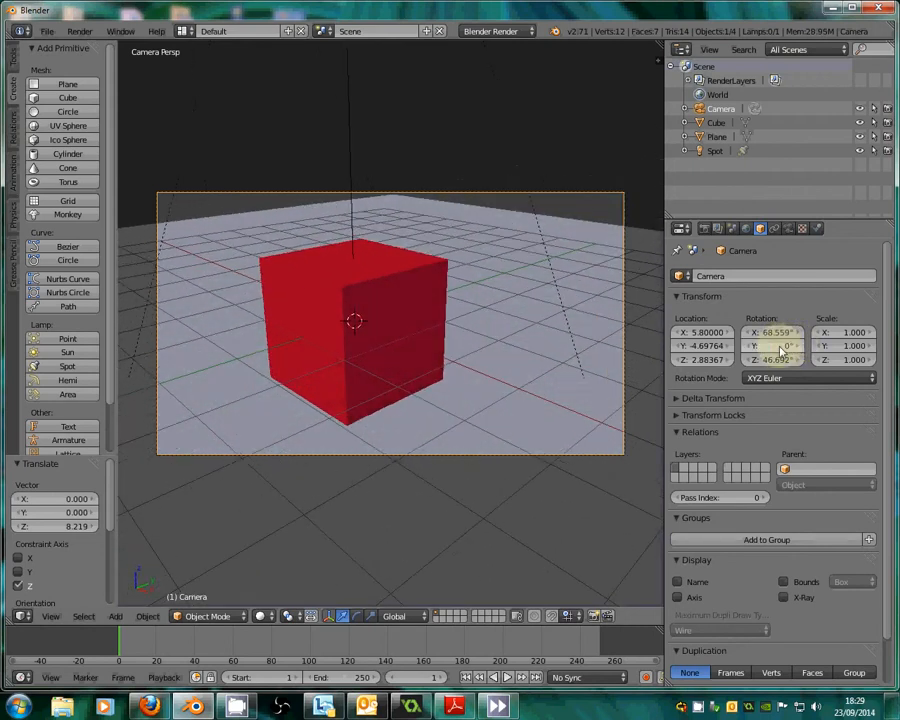
{"action": "mouse_move", "coordinate": [773, 365]}
{"action": "left_mouse_down"}
{"action": "mouse_move", "coordinate": [790, 357]}
{"action": "mouse_move", "coordinate": [783, 354]}
{"action": "left_mouse_up"}
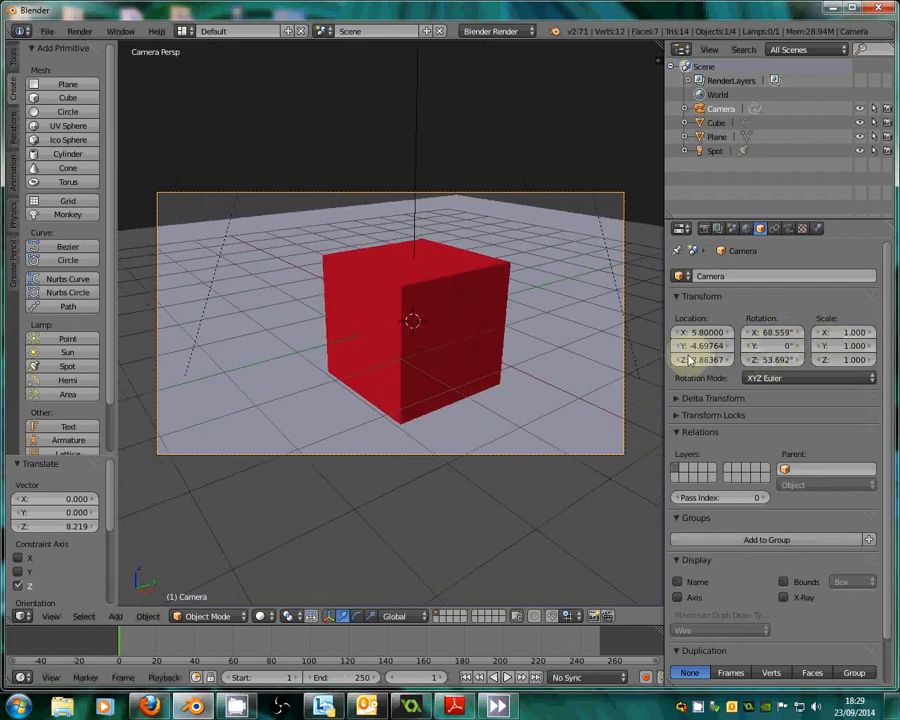
{"action": "left_click_drag", "start_coordinate": [695, 358], "coordinate": [745, 345]}
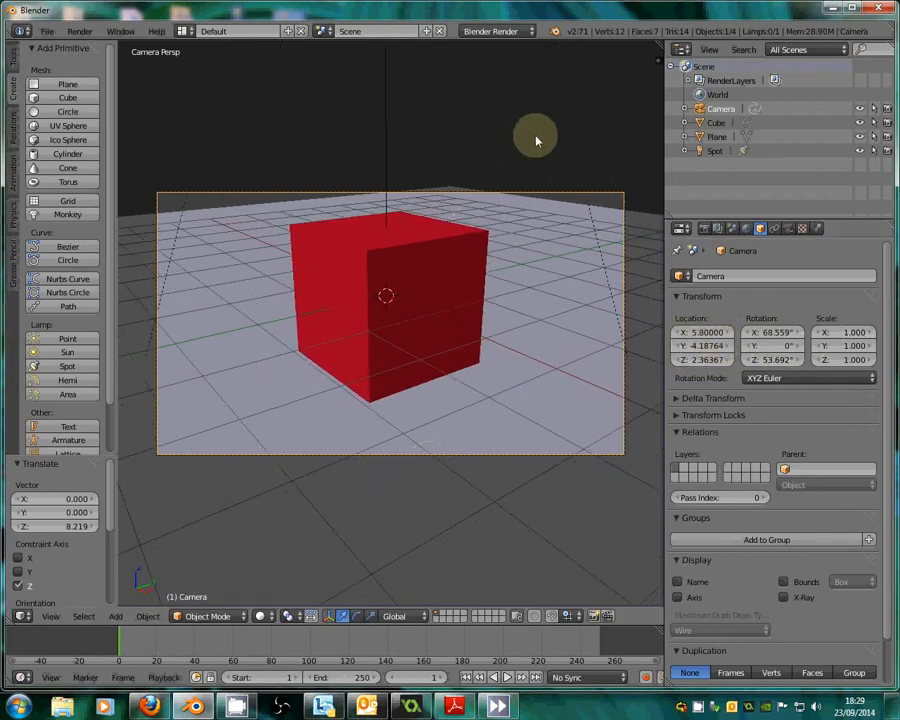
Leave the camera view and move the camera with the manipulator arrows to about X 4.35, Y -3.46 and Z 6.42
{"action": "middle_click_drag", "start_coordinate": [571, 114], "coordinate": [456, 167]}
{"action": "scroll", "coordinate": [456, 167], "scroll_direction": "down", "scroll_amount": 6}
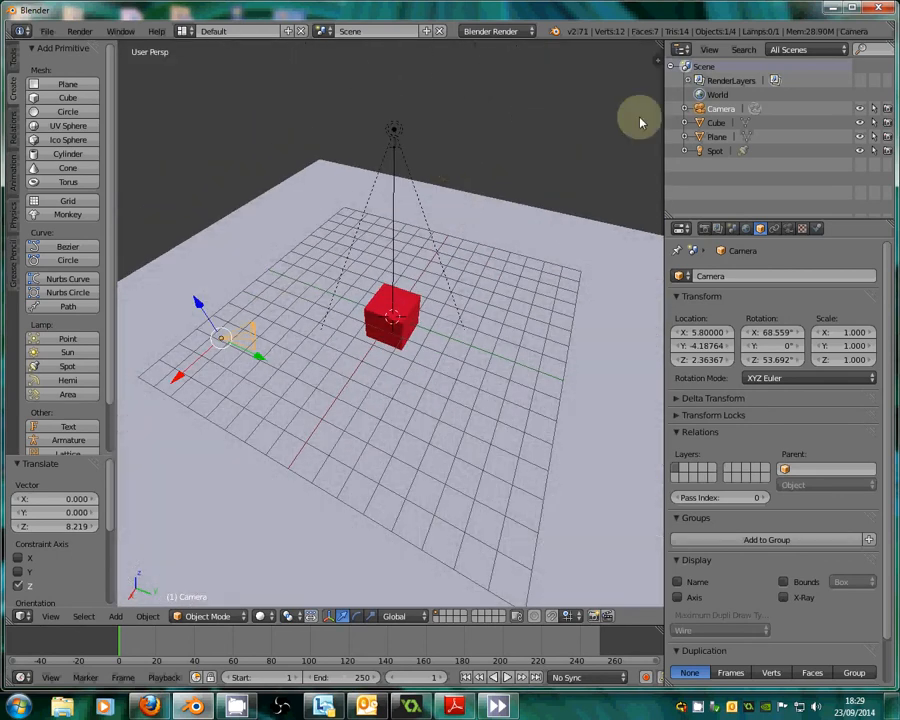
{"action": "left_click", "coordinate": [714, 122]}
{"action": "left_click", "coordinate": [718, 109]}
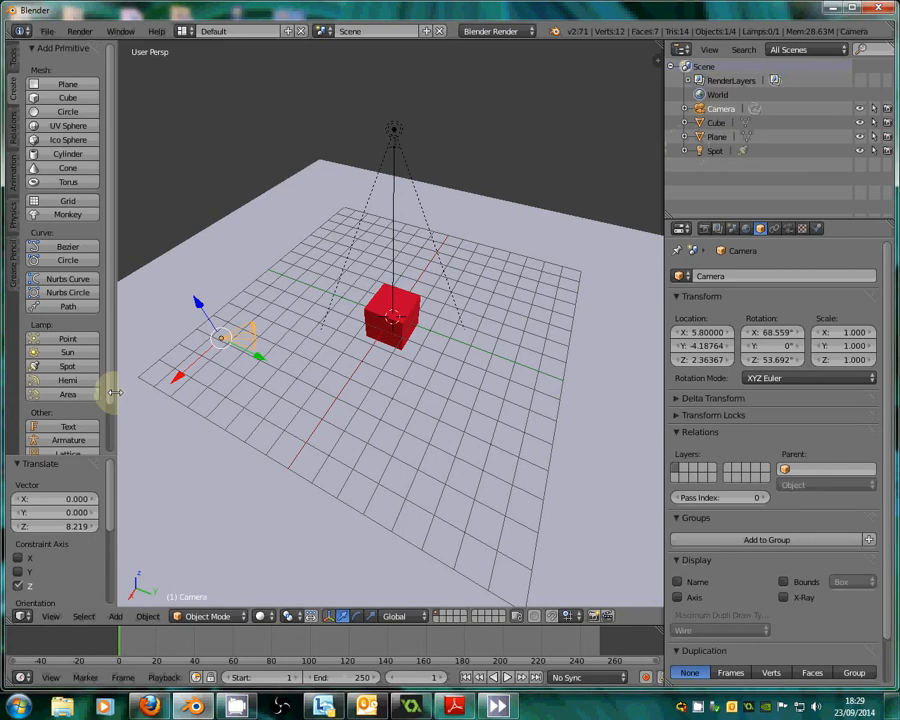
{"action": "middle_click_drag", "start_coordinate": [240, 380], "coordinate": [360, 397]}
{"action": "scroll", "coordinate": [360, 397], "scroll_direction": "up", "scroll_amount": 3}
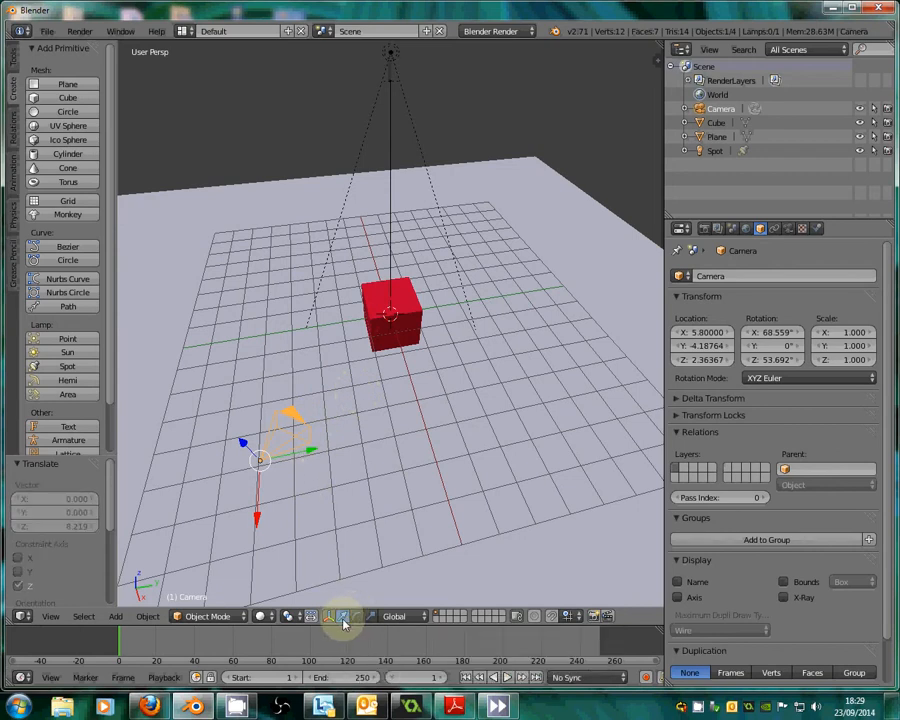
{"action": "left_click_drag", "start_coordinate": [311, 451], "coordinate": [340, 372]}
{"action": "left_click_drag", "start_coordinate": [285, 378], "coordinate": [215, 215]}
Inspect the camera's new position and look through the active camera again
{"action": "middle_click_drag", "start_coordinate": [215, 215], "coordinate": [380, 272]}
{"action": "scroll", "coordinate": [380, 273], "scroll_direction": "up", "scroll_amount": 1}
{"action": "scroll", "coordinate": [407, 253], "scroll_direction": "down", "scroll_amount": 1}
{"action": "left_click", "coordinate": [53, 616]}
{"action": "mouse_move", "coordinate": [110, 467]}
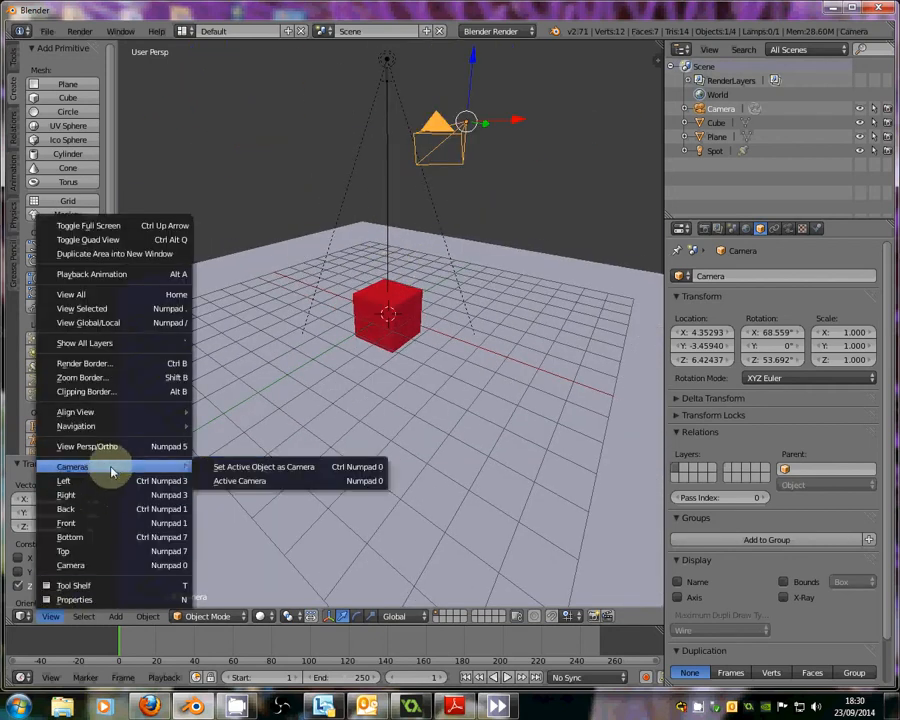
{"action": "left_click", "coordinate": [258, 481]}
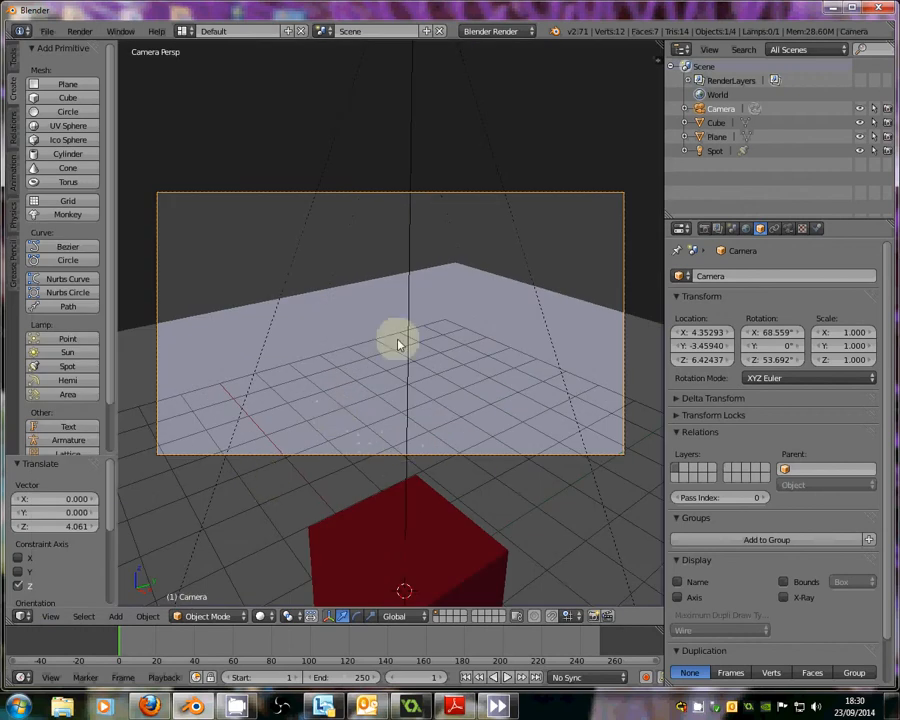
Adjust the camera's location to about X 5.53, Y -4.07 and Z 4.79, and switch the viewport to Rendered shading
{"action": "left_click_drag", "start_coordinate": [690, 334], "coordinate": [615, 345]}
{"action": "left_click_drag", "start_coordinate": [690, 360], "coordinate": [425, 301]}
{"action": "left_click_drag", "start_coordinate": [705, 347], "coordinate": [74, 638]}
{"action": "left_click_drag", "start_coordinate": [705, 359], "coordinate": [865, 421]}
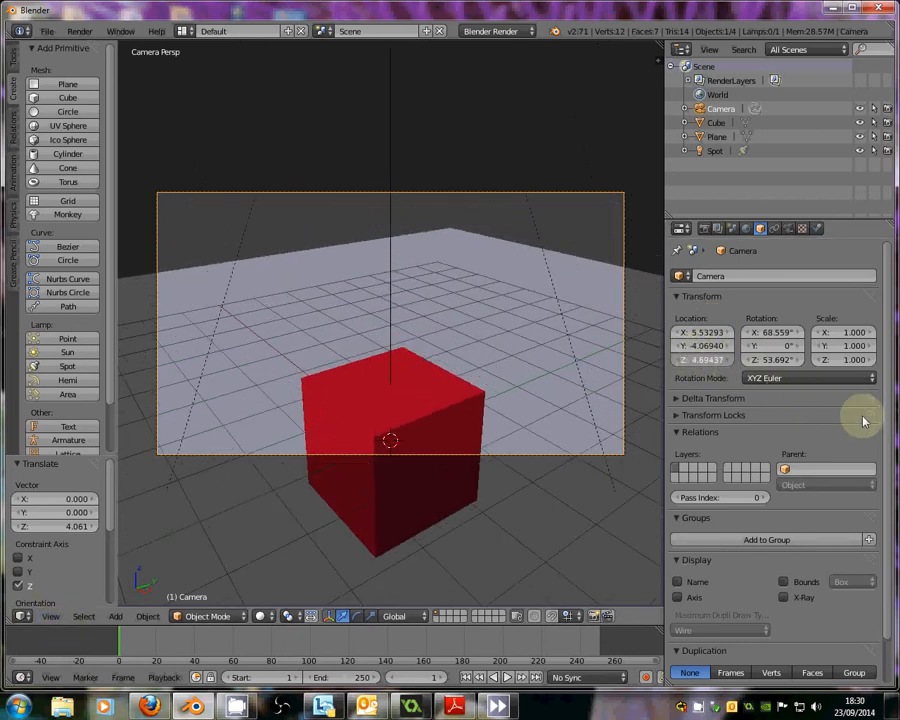
{"action": "left_click", "coordinate": [261, 615]}
{"action": "left_click", "coordinate": [268, 540]}
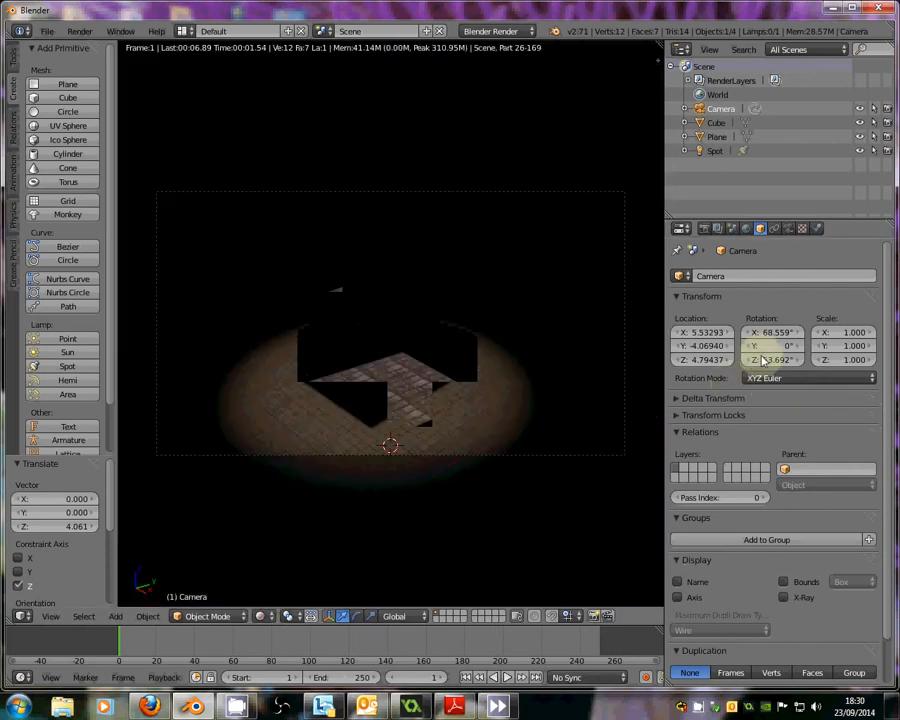
In Solid shading, set the camera's rotation to about X 47.6°, Y -4° and Z 55.7°, and raise its Z location to about 6.43
{"action": "left_click", "coordinate": [259, 615]}
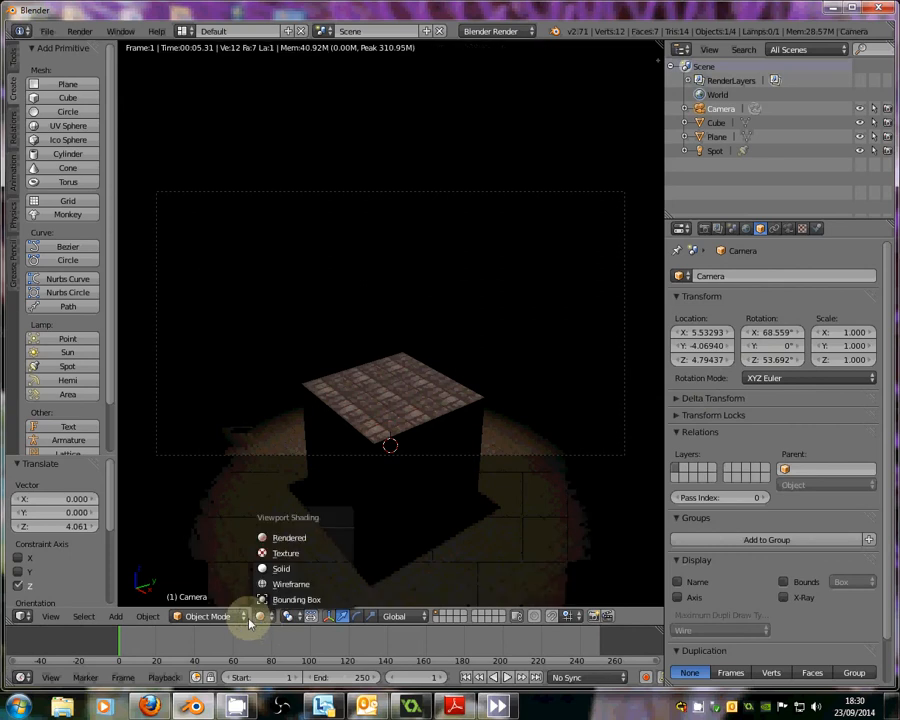
{"action": "left_click", "coordinate": [262, 568]}
{"action": "mouse_move", "coordinate": [778, 360]}
{"action": "left_mouse_down"}
{"action": "mouse_move", "coordinate": [787, 360]}
{"action": "mouse_move", "coordinate": [774, 357]}
{"action": "mouse_move", "coordinate": [779, 346]}
{"action": "mouse_move", "coordinate": [790, 346]}
{"action": "mouse_move", "coordinate": [772, 344]}
{"action": "left_mouse_up"}
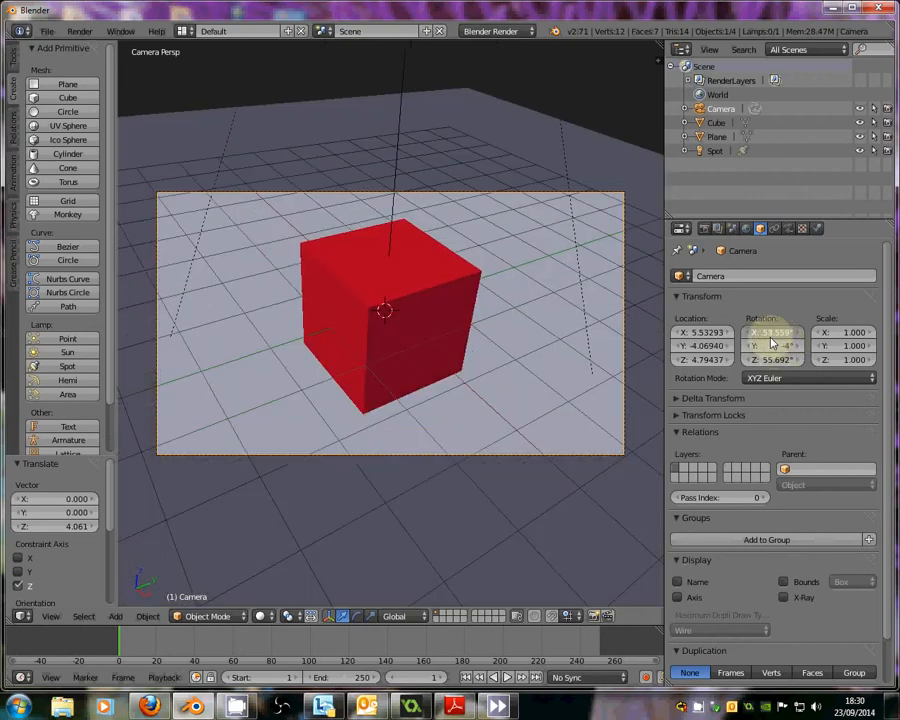
{"action": "mouse_move", "coordinate": [705, 360]}
{"action": "left_mouse_down"}
{"action": "mouse_move", "coordinate": [796, 386]}
{"action": "mouse_move", "coordinate": [710, 363]}
{"action": "left_mouse_up"}
{"action": "left_click_drag", "start_coordinate": [772, 332], "coordinate": [768, 334]}
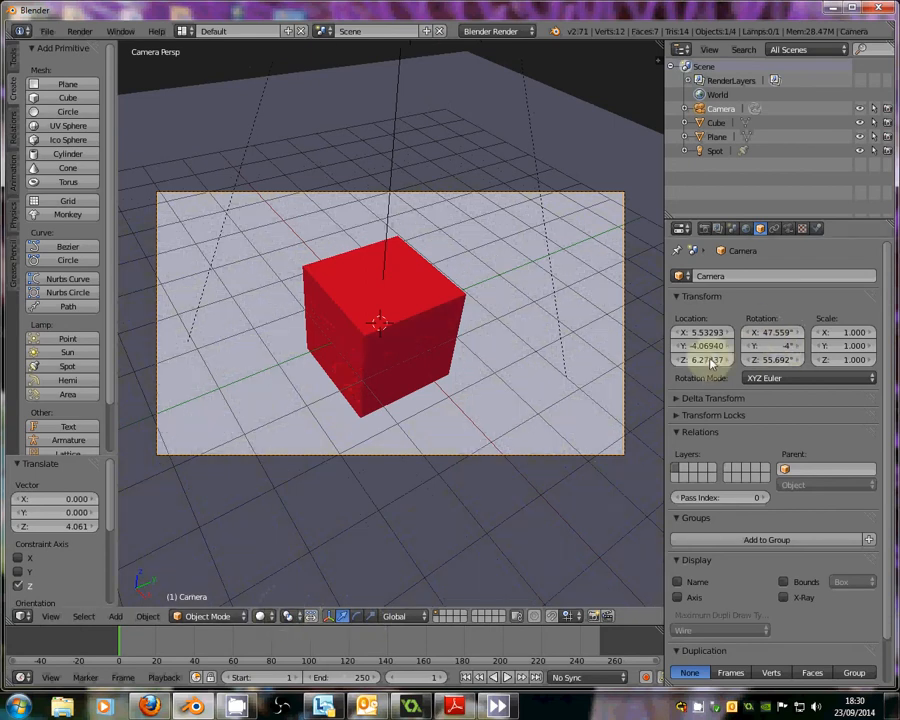
{"action": "left_click_drag", "start_coordinate": [715, 365], "coordinate": [754, 366]}
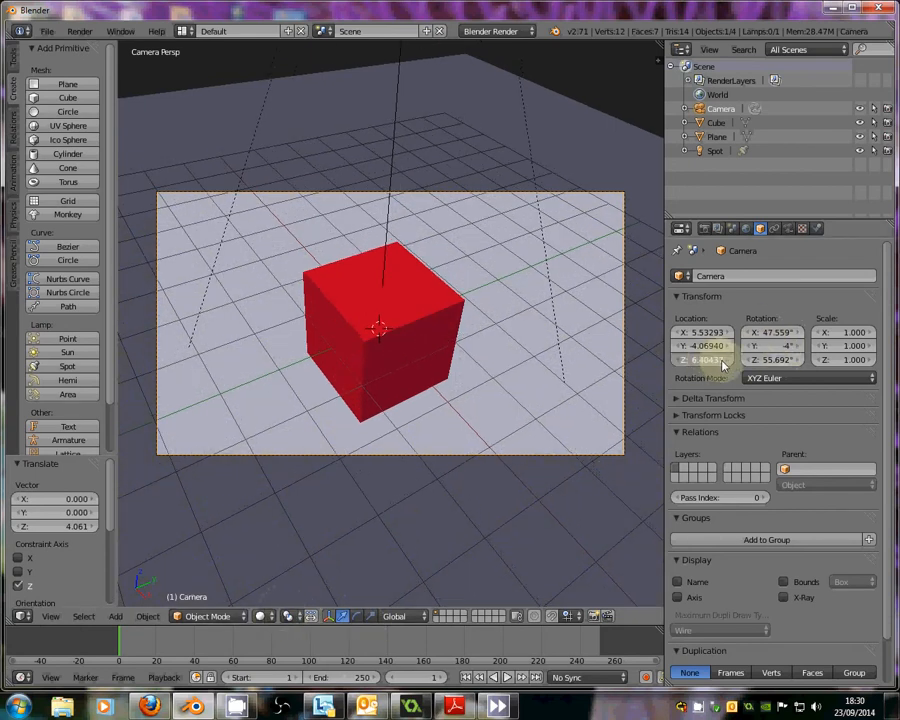
Preview the camera's framing in Rendered shading and return the viewport to Solid shading
{"action": "left_click", "coordinate": [270, 617]}
{"action": "left_click", "coordinate": [297, 538]}
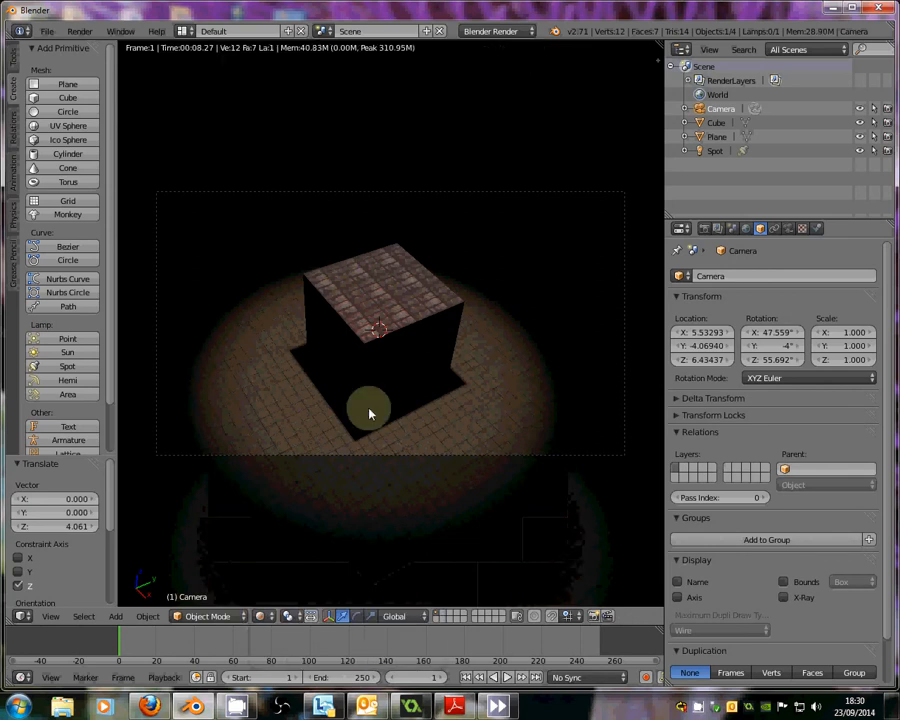
{"action": "left_click", "coordinate": [259, 617]}
{"action": "left_click", "coordinate": [276, 568]}
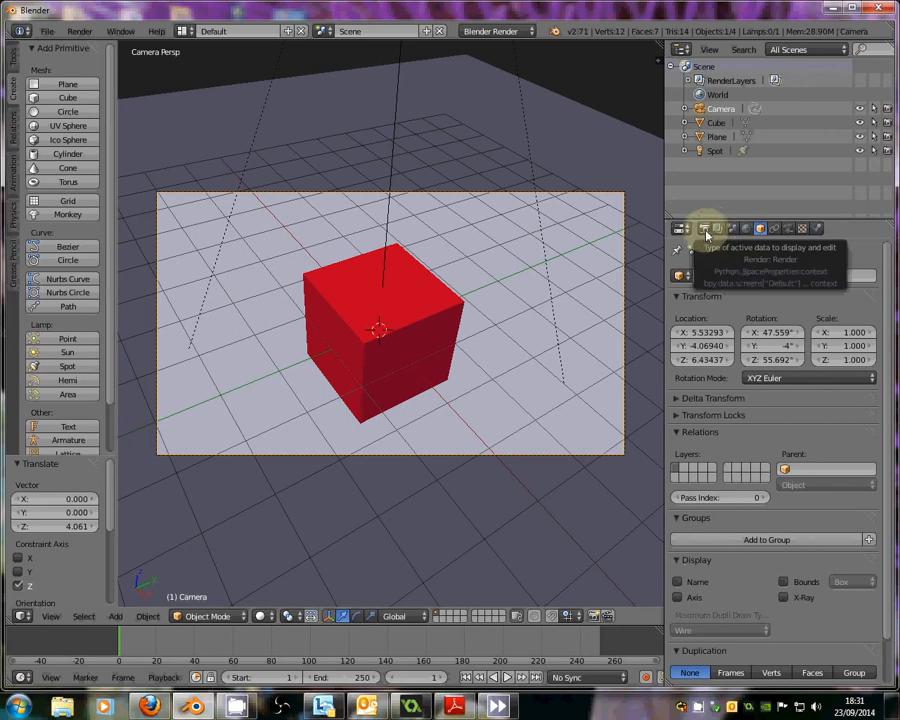
In the render settings, raise the resolution percentage of the 1920 x 1080 px output to 100%
{"action": "left_click", "coordinate": [704, 229]}
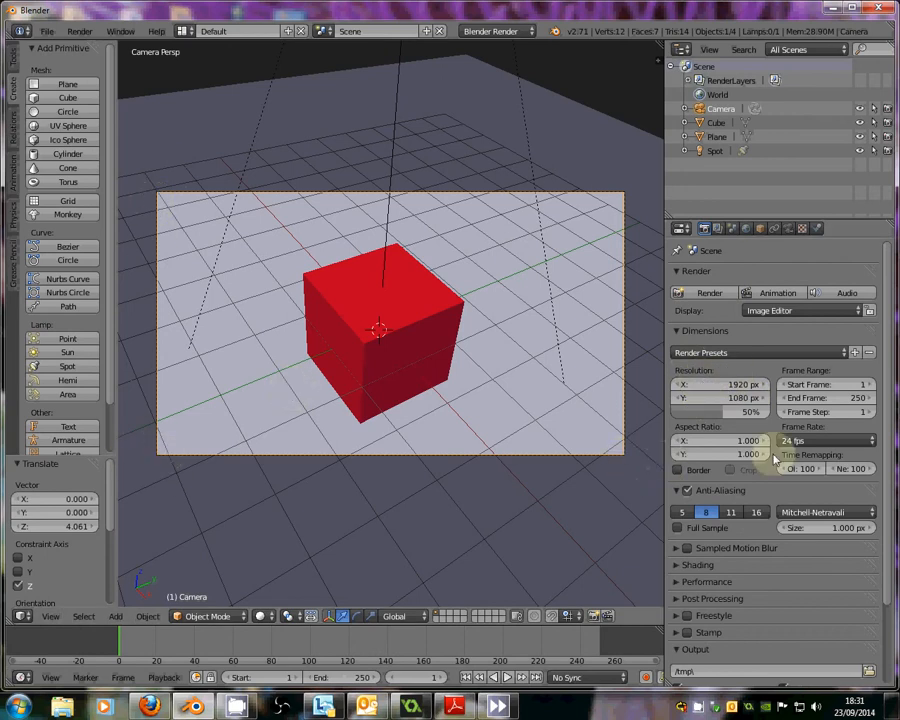
{"action": "left_click", "coordinate": [724, 413]}
{"action": "left_click_drag", "start_coordinate": [745, 415], "coordinate": [781, 415]}
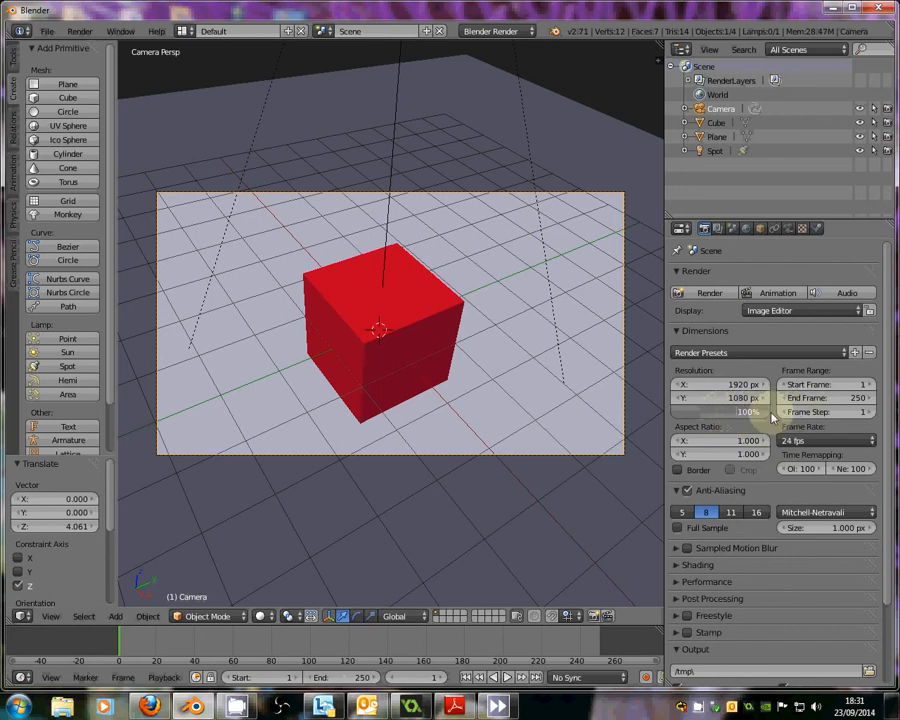
Set the render output path to the Desktop folder
{"action": "scroll", "coordinate": [780, 506], "scroll_direction": "down", "scroll_amount": 4}
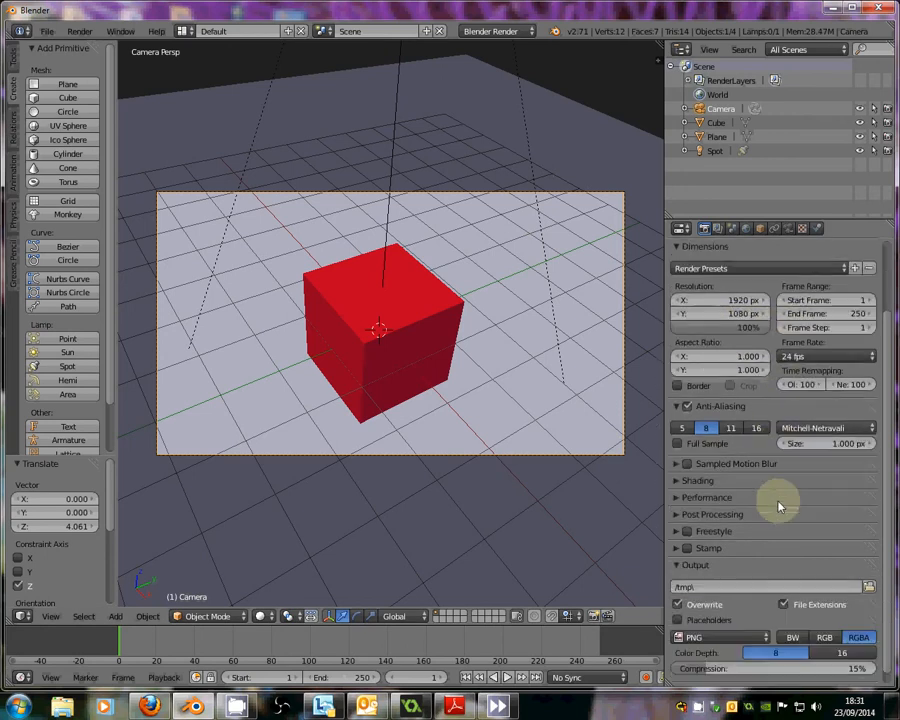
{"action": "left_click", "coordinate": [869, 575]}
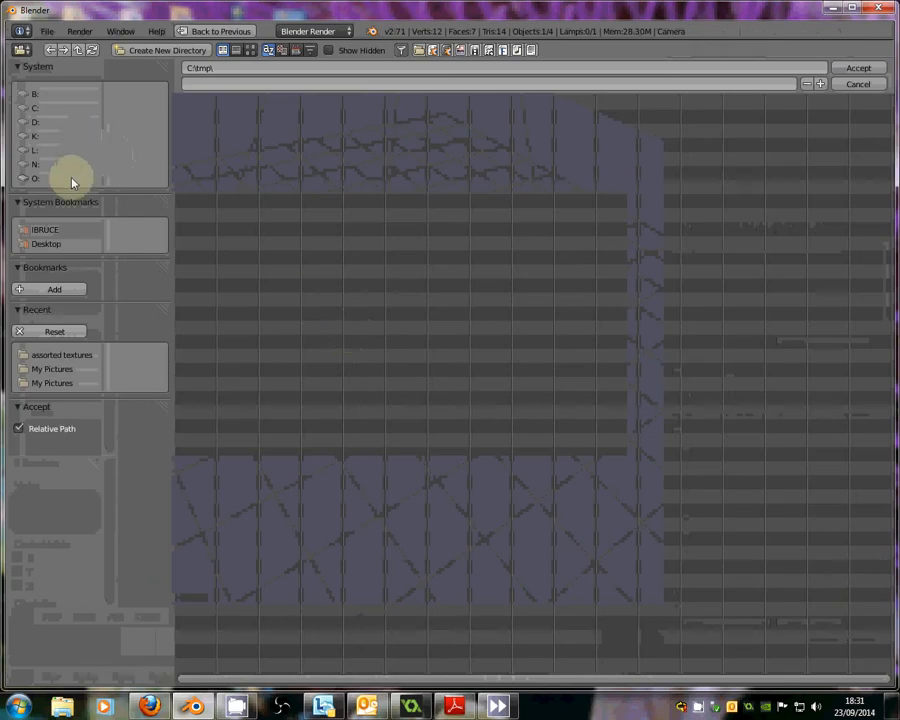
{"action": "left_click", "coordinate": [52, 244]}
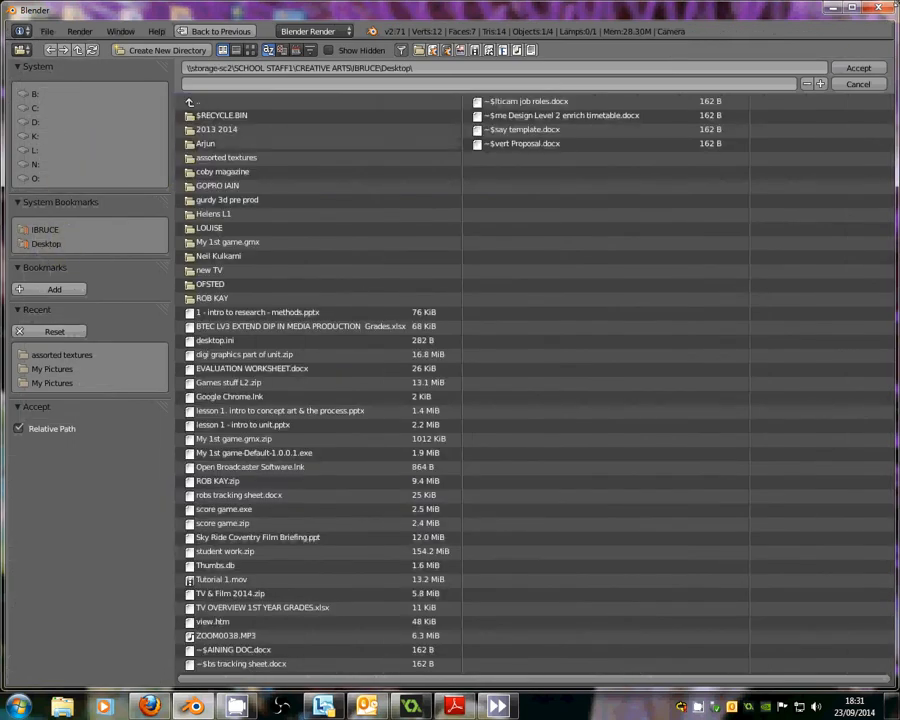
{"action": "left_click", "coordinate": [860, 69]}
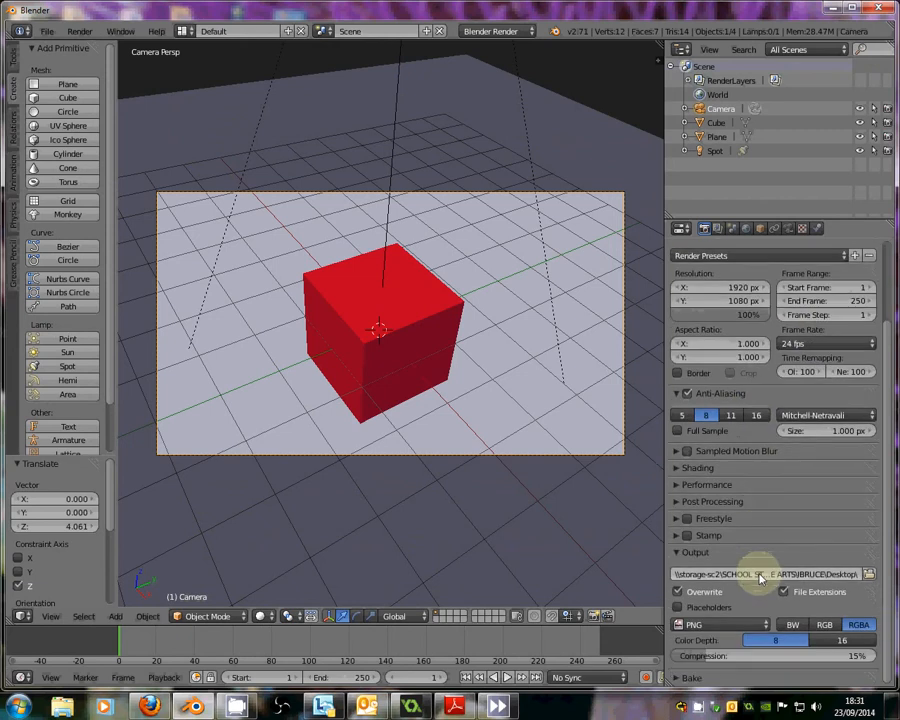
Choose PNG as the output format with compression at 100%, and set the anti-aliasing samples to 11
{"action": "left_click", "coordinate": [716, 627]}
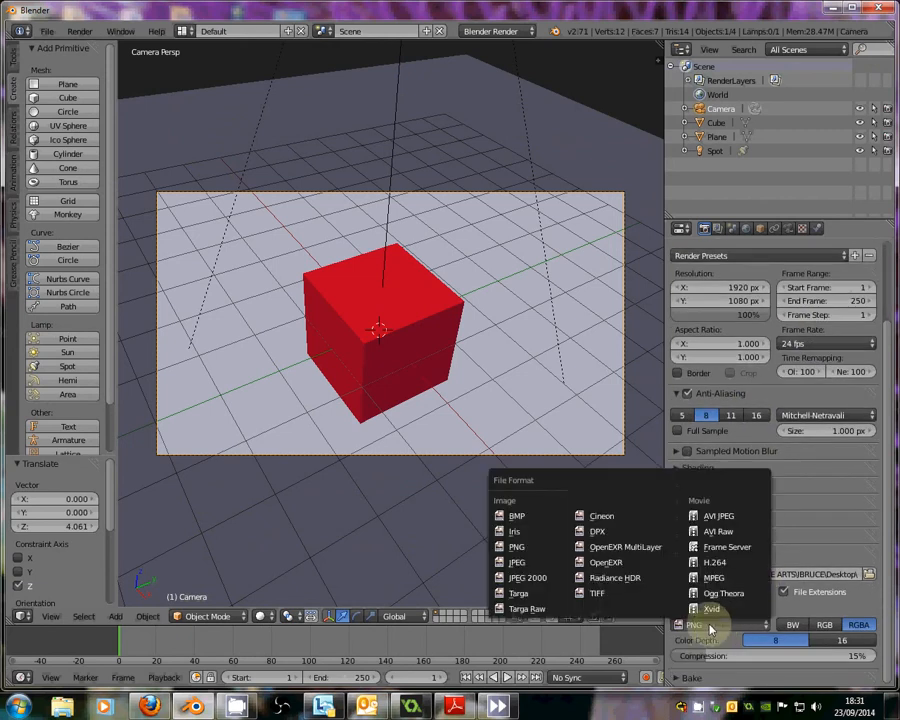
{"action": "left_click", "coordinate": [536, 548]}
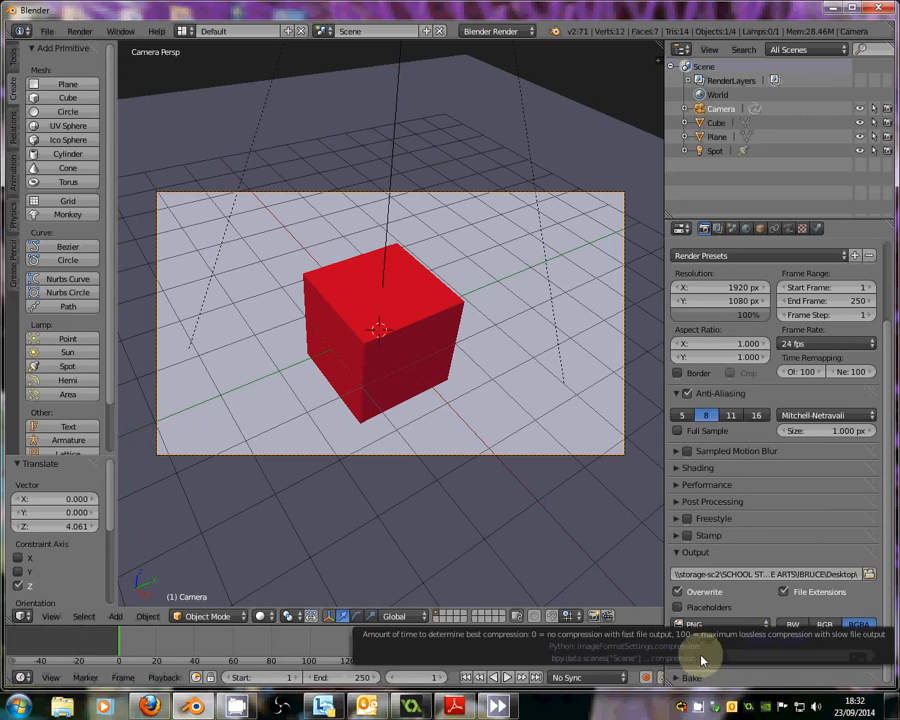
{"action": "left_click_drag", "start_coordinate": [706, 657], "coordinate": [884, 656]}
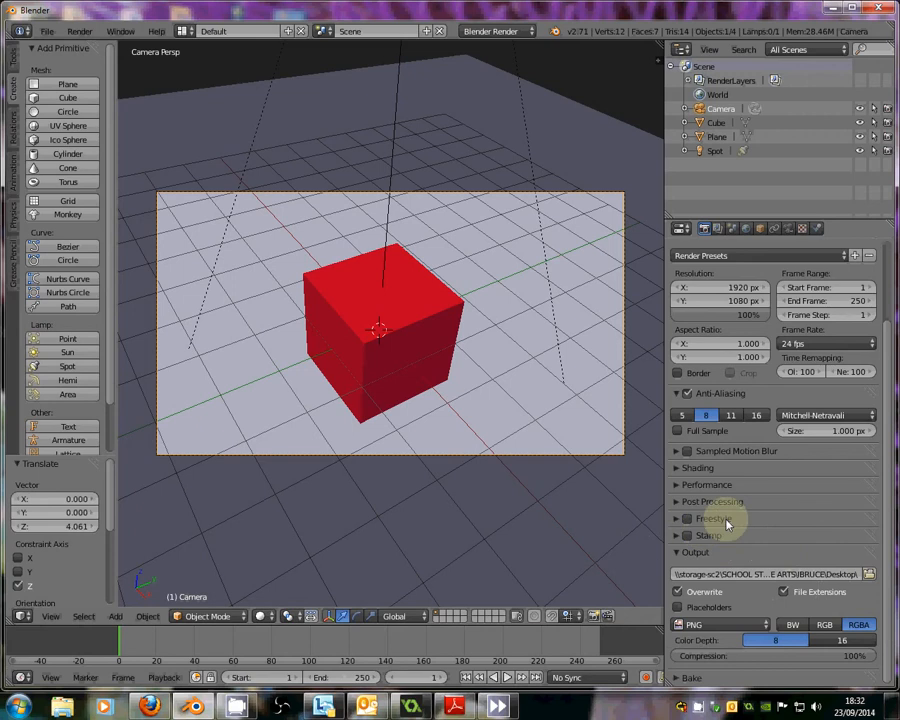
{"action": "scroll", "coordinate": [758, 385], "scroll_direction": "up", "scroll_amount": 3}
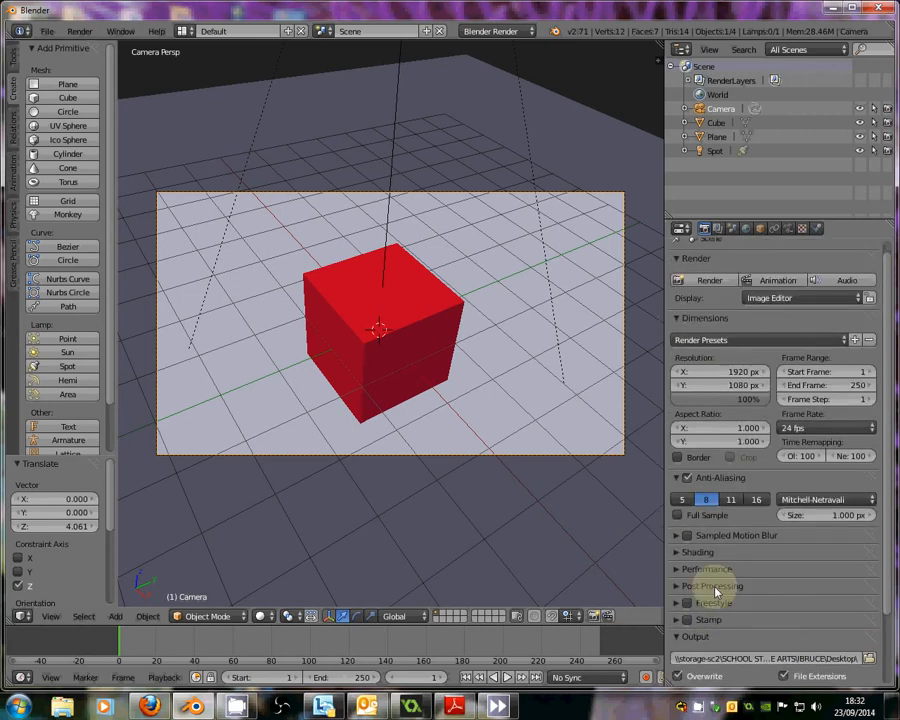
{"action": "left_click", "coordinate": [744, 501]}
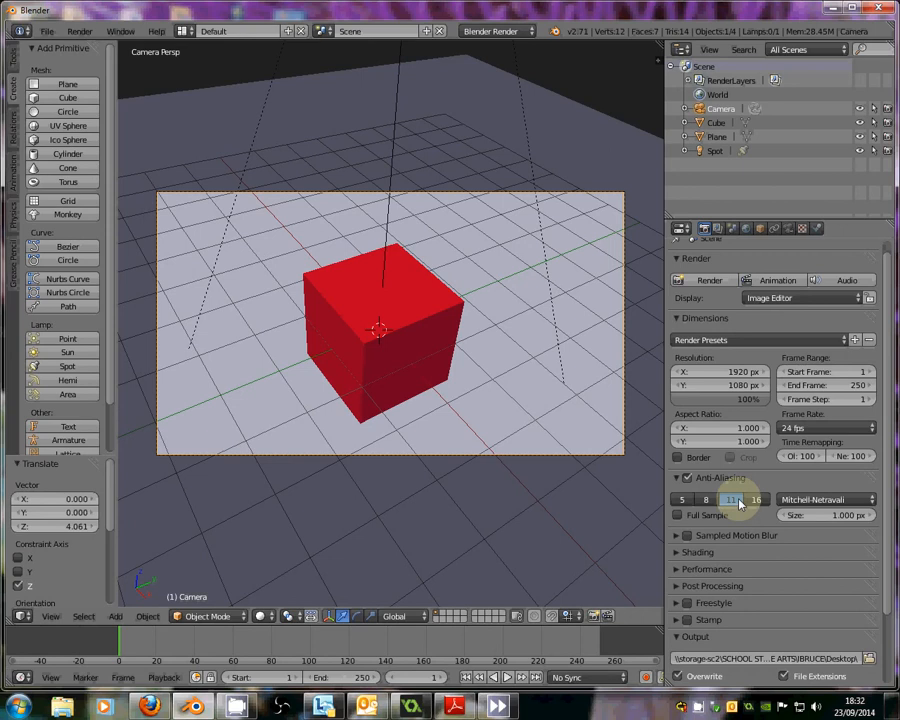
Review the shading and post-processing settings and the available output file formats without changing them
{"action": "left_click", "coordinate": [697, 553]}
{"action": "left_click", "coordinate": [697, 553]}
{"action": "scroll", "coordinate": [748, 482], "scroll_direction": "up", "scroll_amount": 1}
{"action": "left_click", "coordinate": [700, 599]}
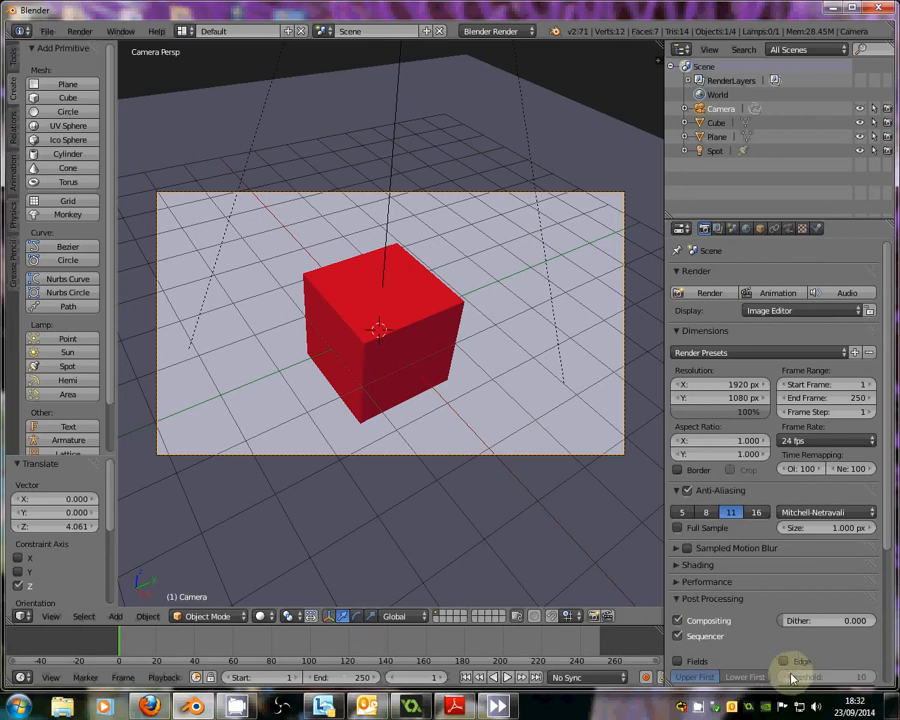
{"action": "left_click", "coordinate": [690, 598]}
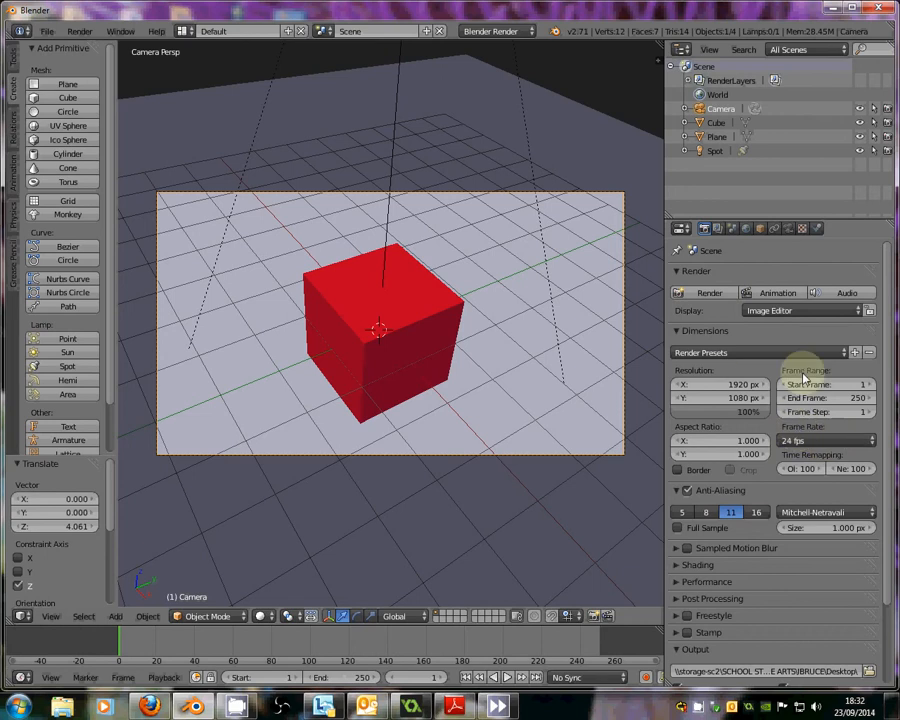
{"action": "left_click", "coordinate": [840, 354]}
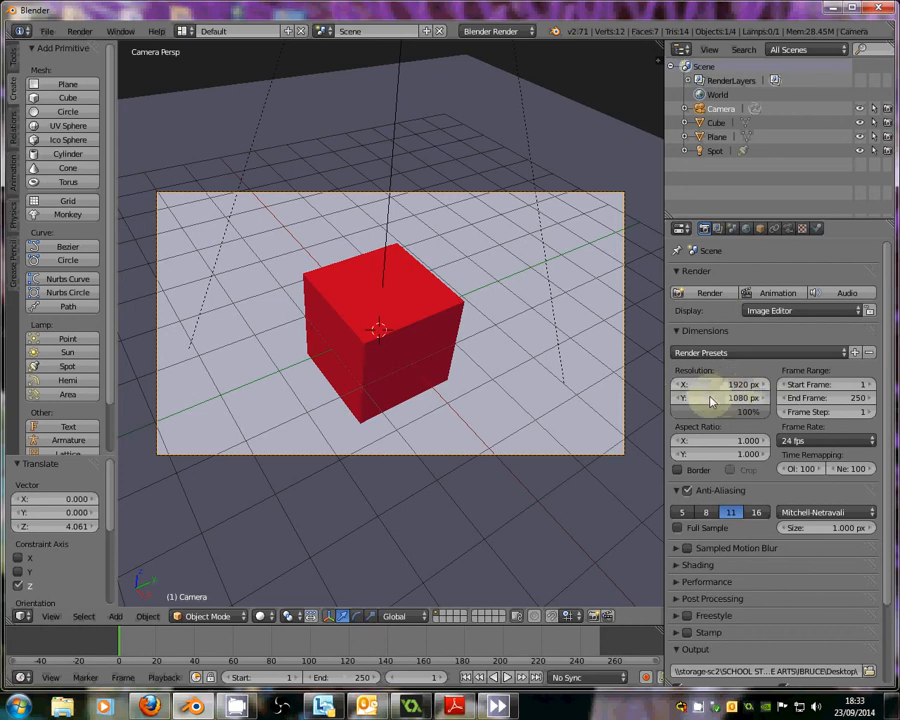
{"action": "scroll", "coordinate": [750, 450], "scroll_direction": "down", "scroll_amount": 4}
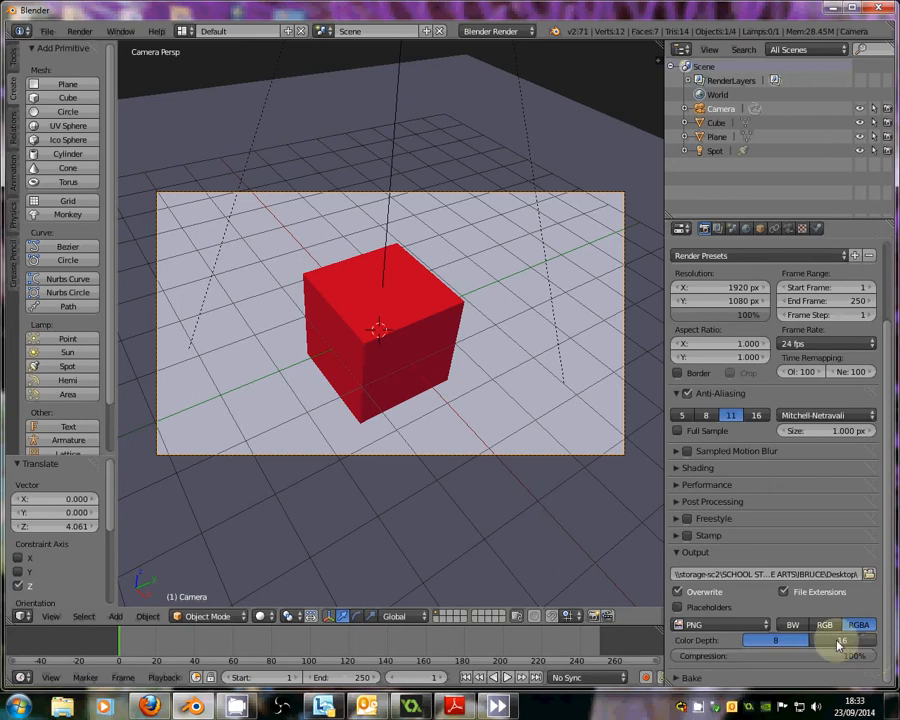
{"action": "left_click", "coordinate": [722, 627]}
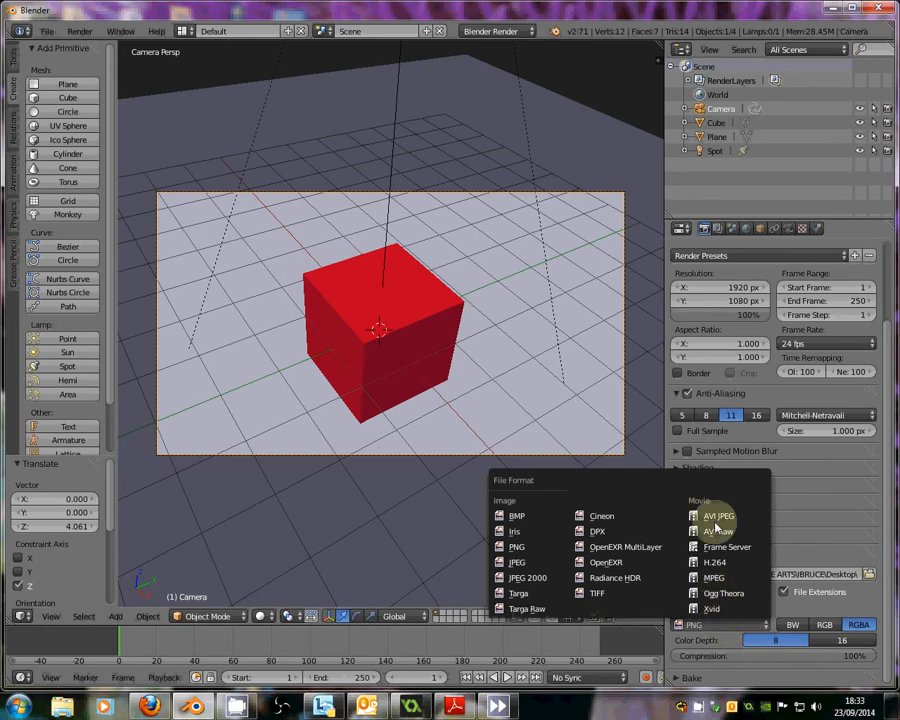
{"action": "left_click", "coordinate": [726, 627]}
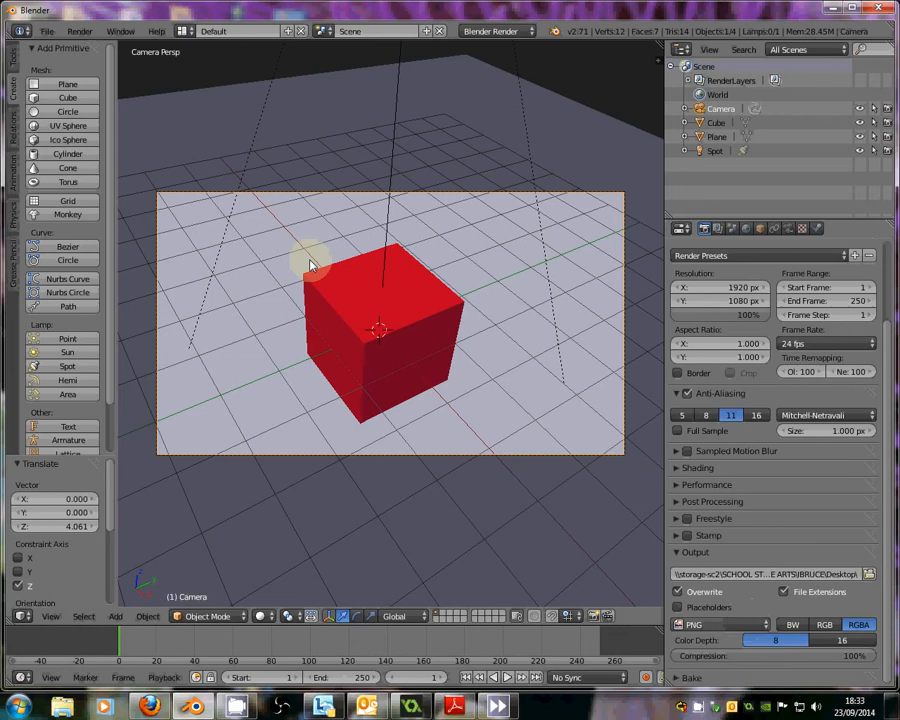
Render the still image and save it in the personal network folder, named with the author's first name followed by "test render"
{"action": "left_click", "coordinate": [82, 37]}
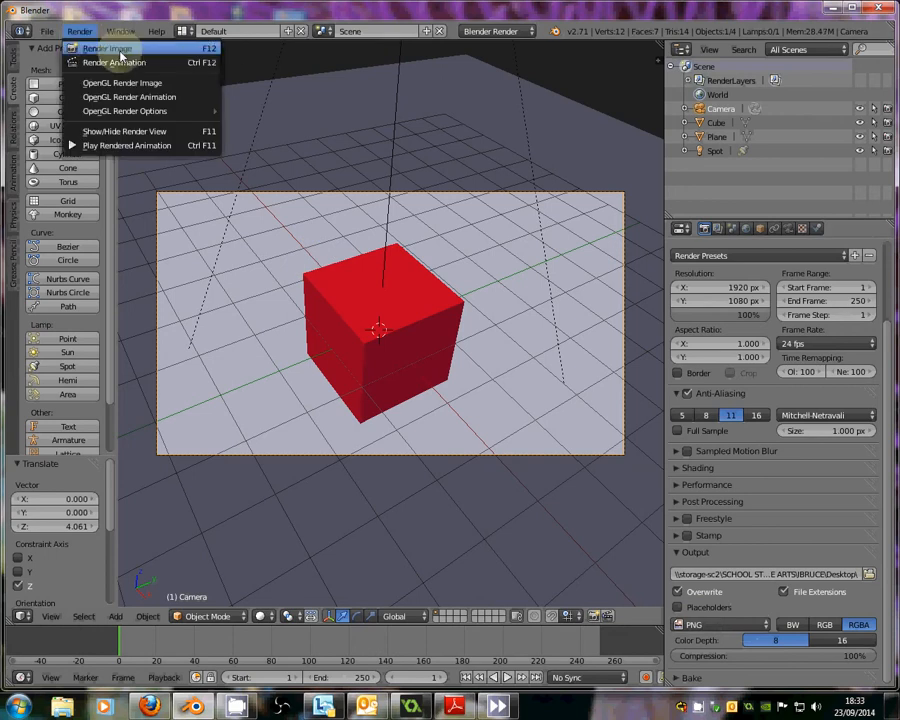
{"action": "left_click", "coordinate": [120, 52]}
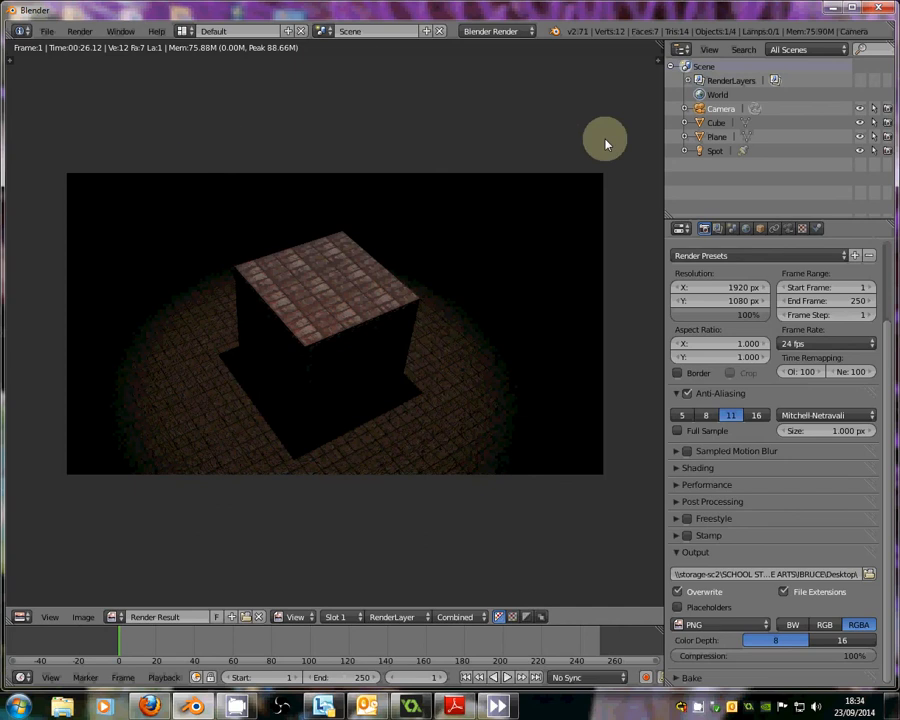
{"action": "left_click", "coordinate": [80, 617]}
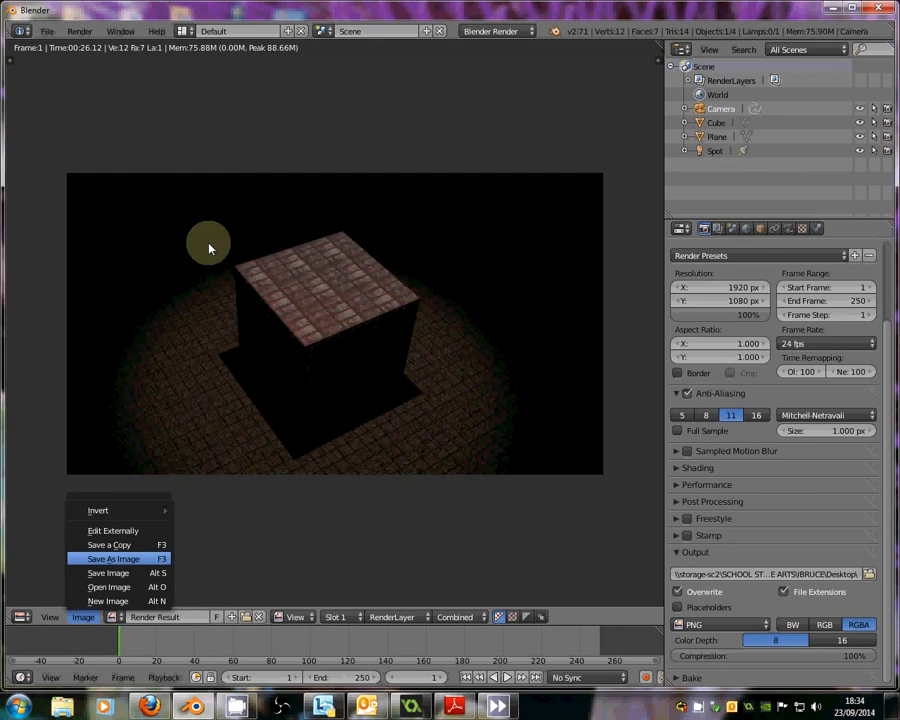
{"action": "key", "text": "F3"}
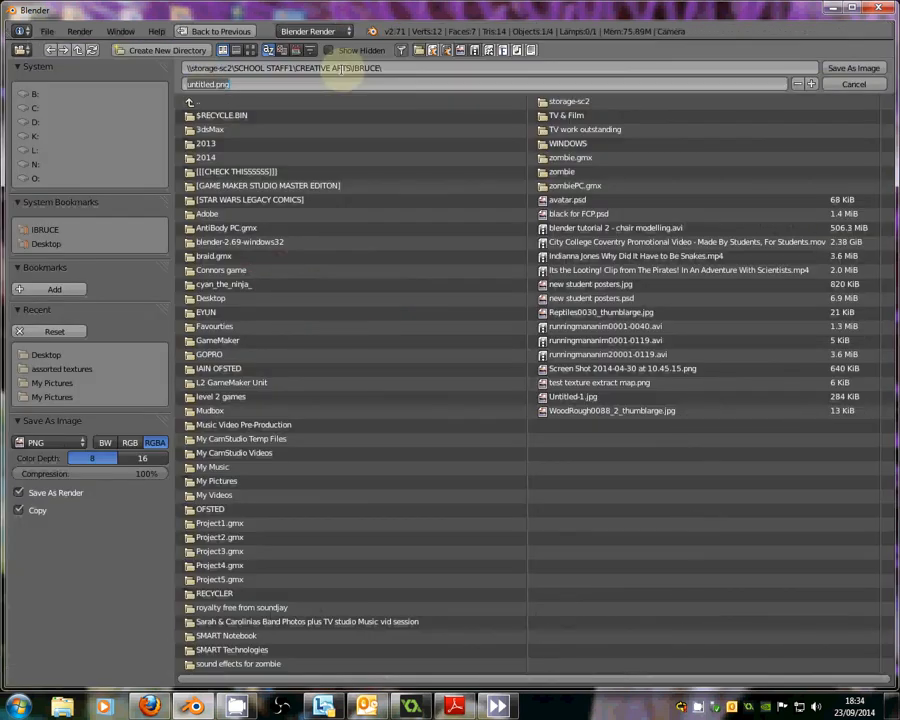
{"action": "type", "text": "iains test render"}
{"action": "key", "text": "Return"}
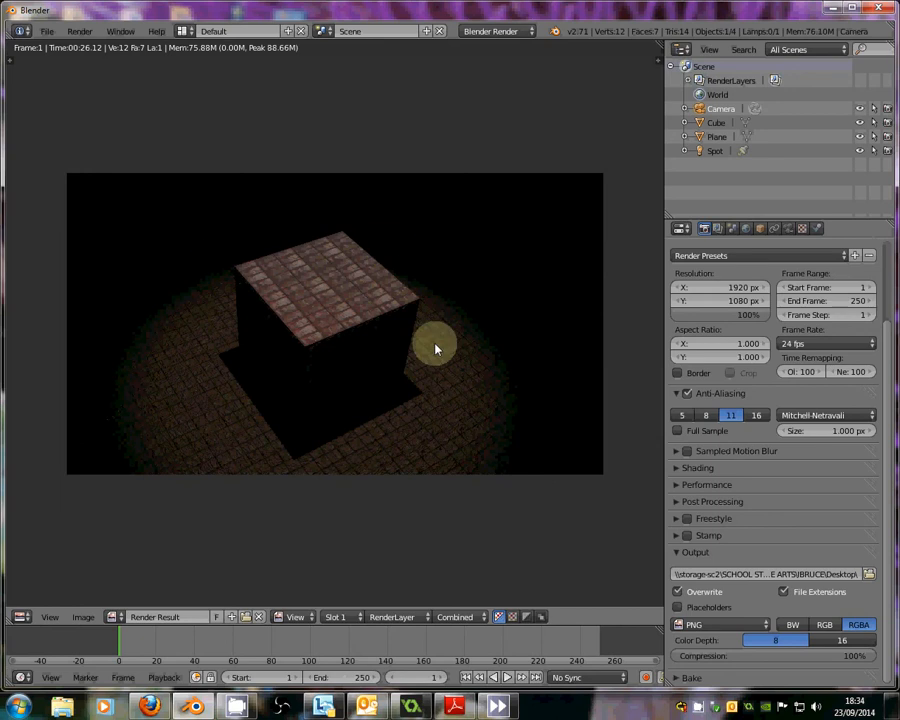
Close the render result to return to the 3D scene, and minimise Blender to show the desktop
{"action": "key", "text": "Escape"}
{"action": "mouse_move", "coordinate": [408, 376]}
{"action": "middle_mouse_down"}
{"action": "mouse_move", "coordinate": [424, 257]}
{"action": "mouse_move", "coordinate": [460, 416]}
{"action": "mouse_move", "coordinate": [420, 388]}
{"action": "middle_mouse_up"}
{"action": "scroll", "coordinate": [457, 417], "scroll_direction": "down", "scroll_amount": 3}
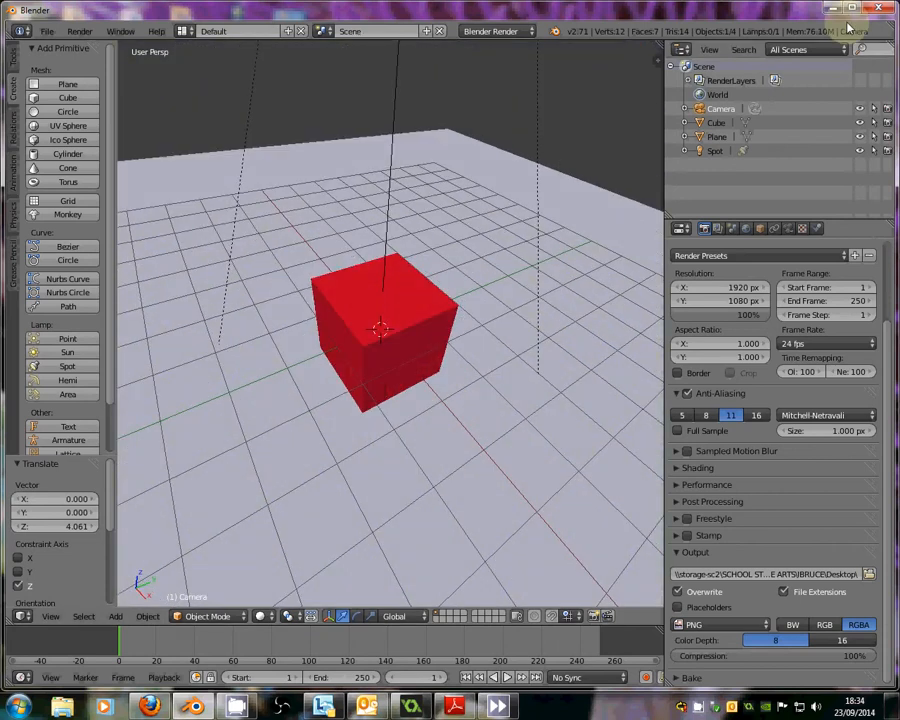
{"action": "left_click", "coordinate": [834, 9]}
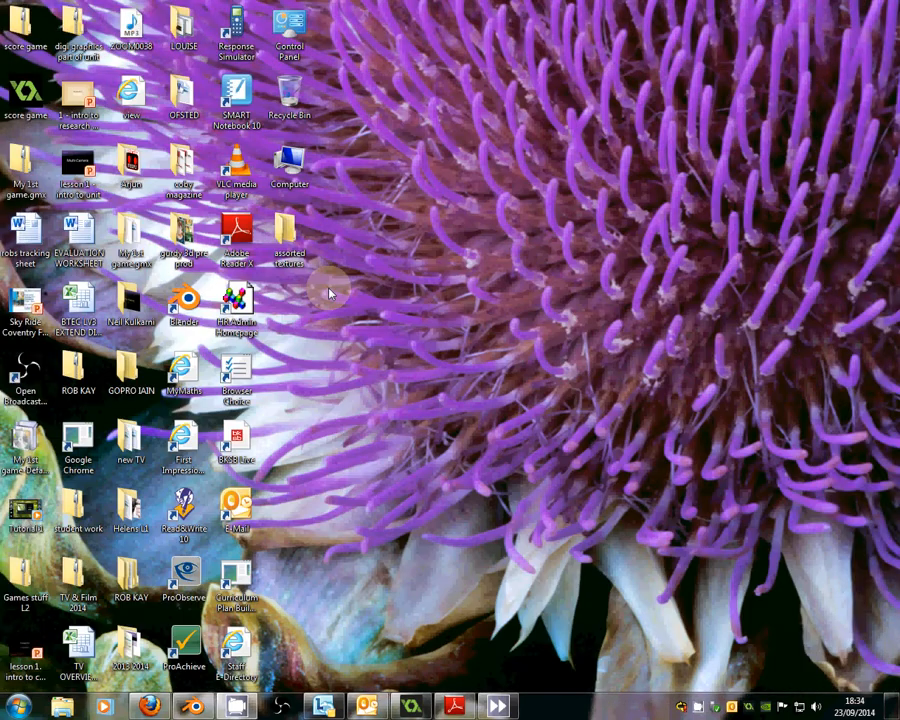
{"action": "right_click", "coordinate": [206, 229]}
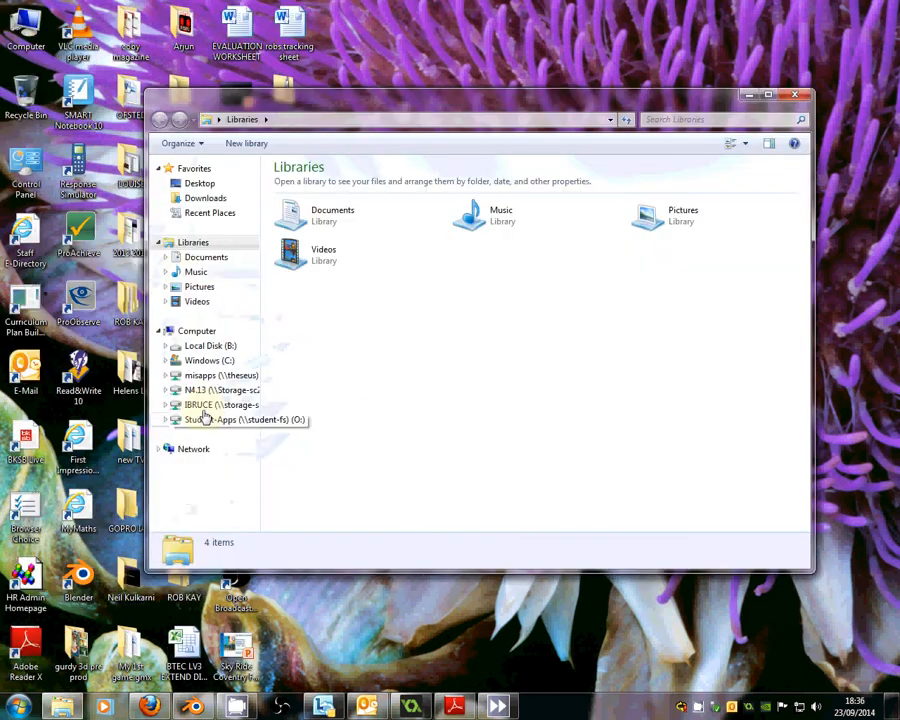
Open the saved test render from the personal network drive in Windows Photo Viewer, maximise the window and zoom in to inspect the image
{"action": "left_click", "coordinate": [201, 404]}
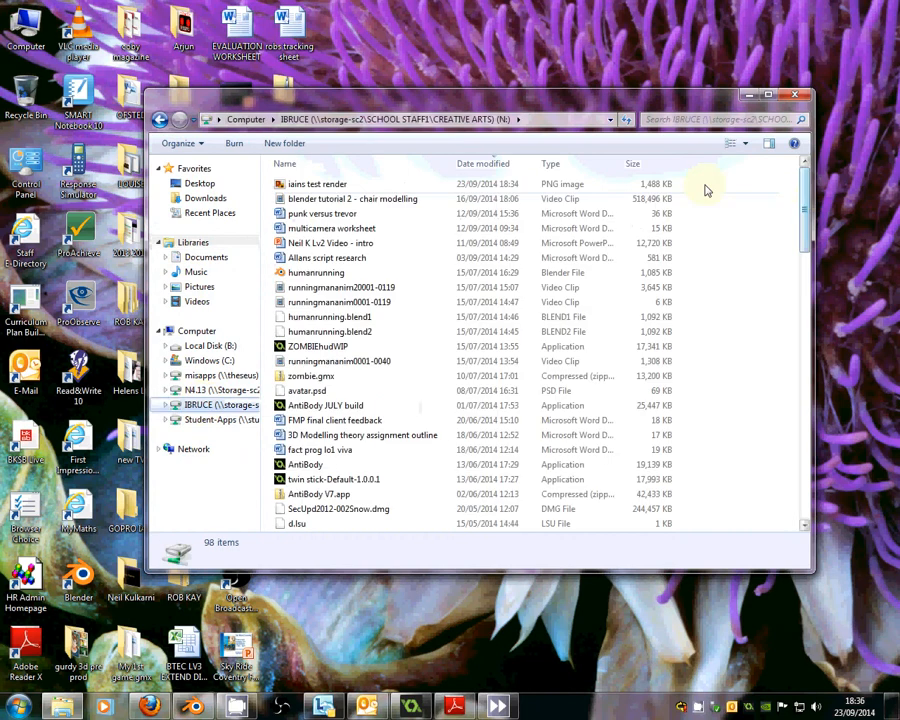
{"action": "left_click", "coordinate": [330, 186]}
{"action": "double_click", "coordinate": [330, 187]}
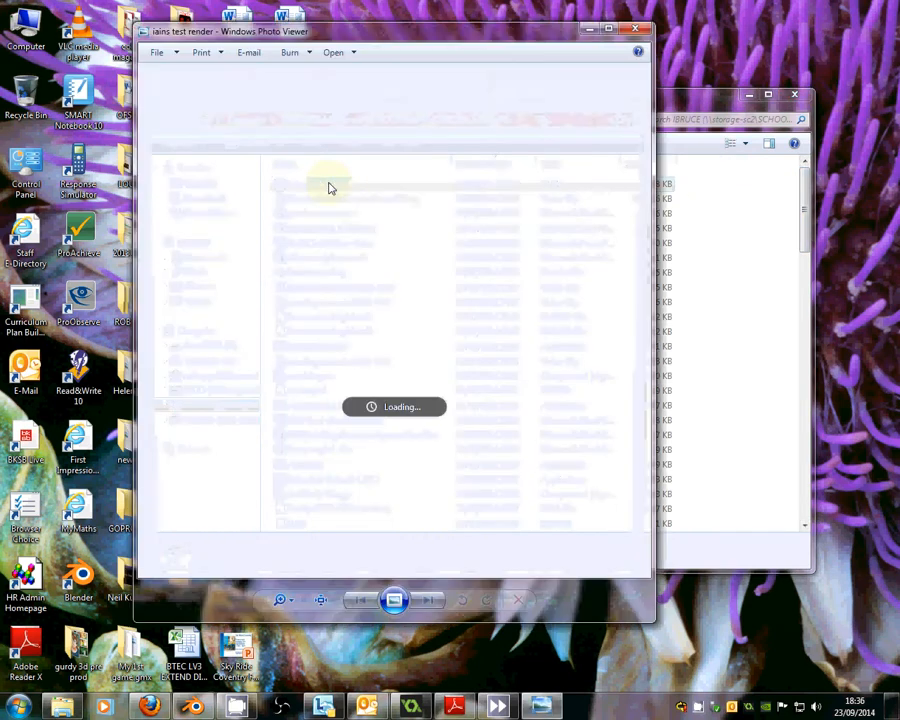
{"action": "left_click", "coordinate": [610, 29]}
{"action": "left_click", "coordinate": [334, 673]}
{"action": "left_click_drag", "start_coordinate": [347, 672], "coordinate": [349, 675]}
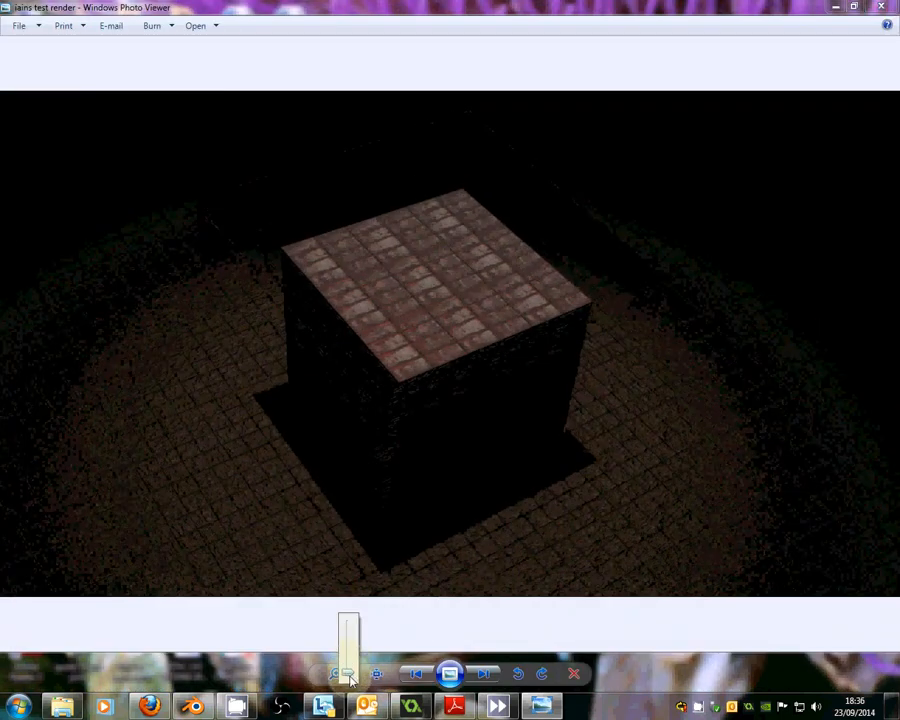